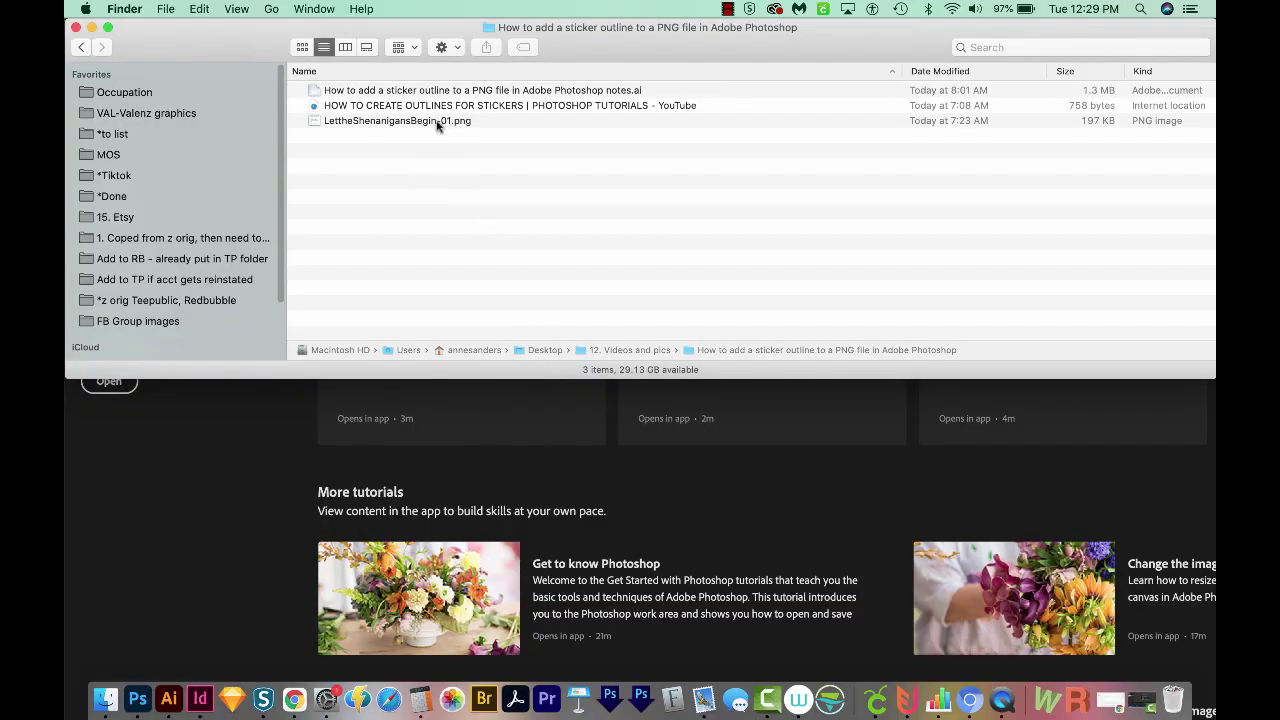
Preview LettheShenanigansBegin-01.png in Finder and open it in Photoshop.
click(438, 124)
key(space)
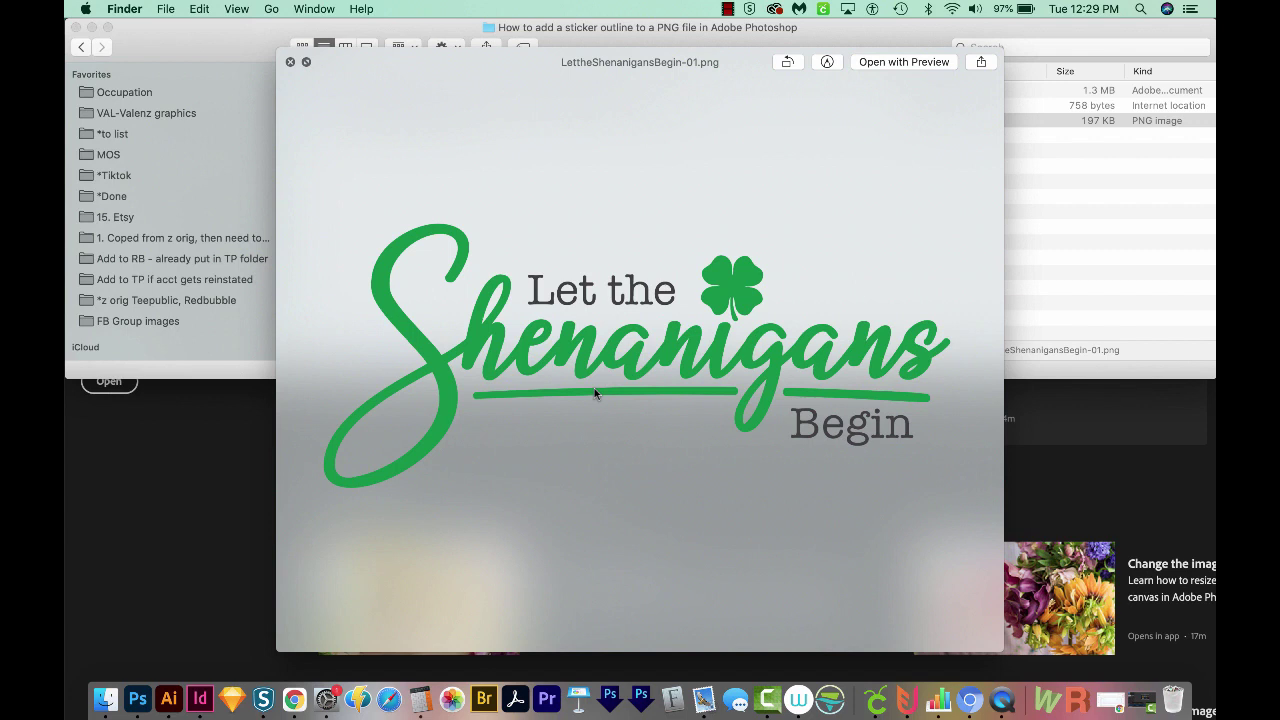
key(space)
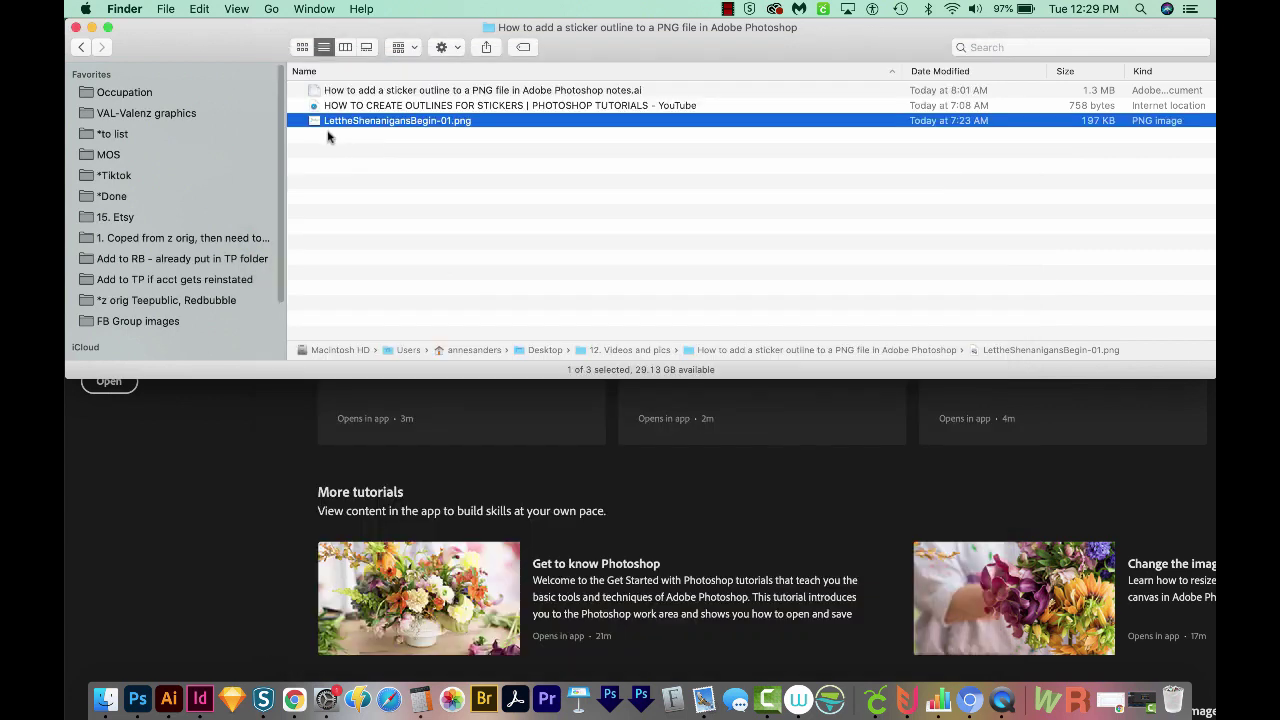
drag(314, 121, 138, 704)
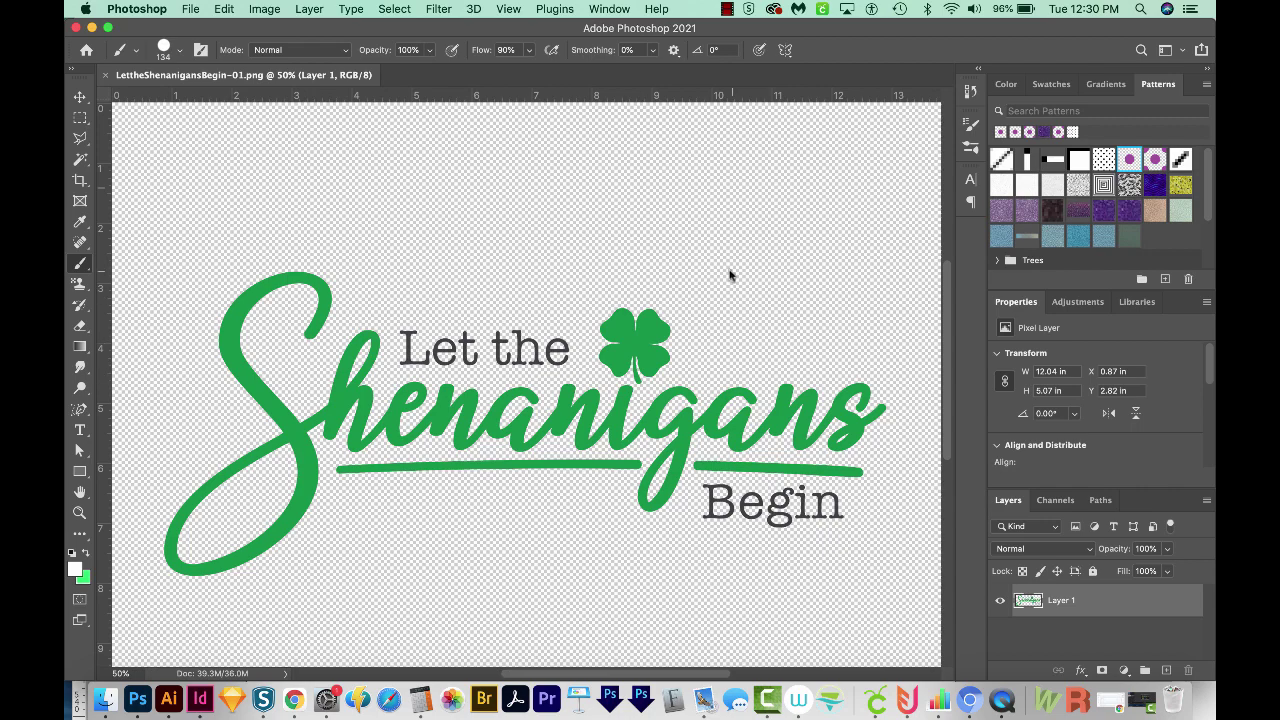
Show the Layers panel, duplicate Layer 1 into Layer 1 copy, and select Layer 1.
click(613, 9)
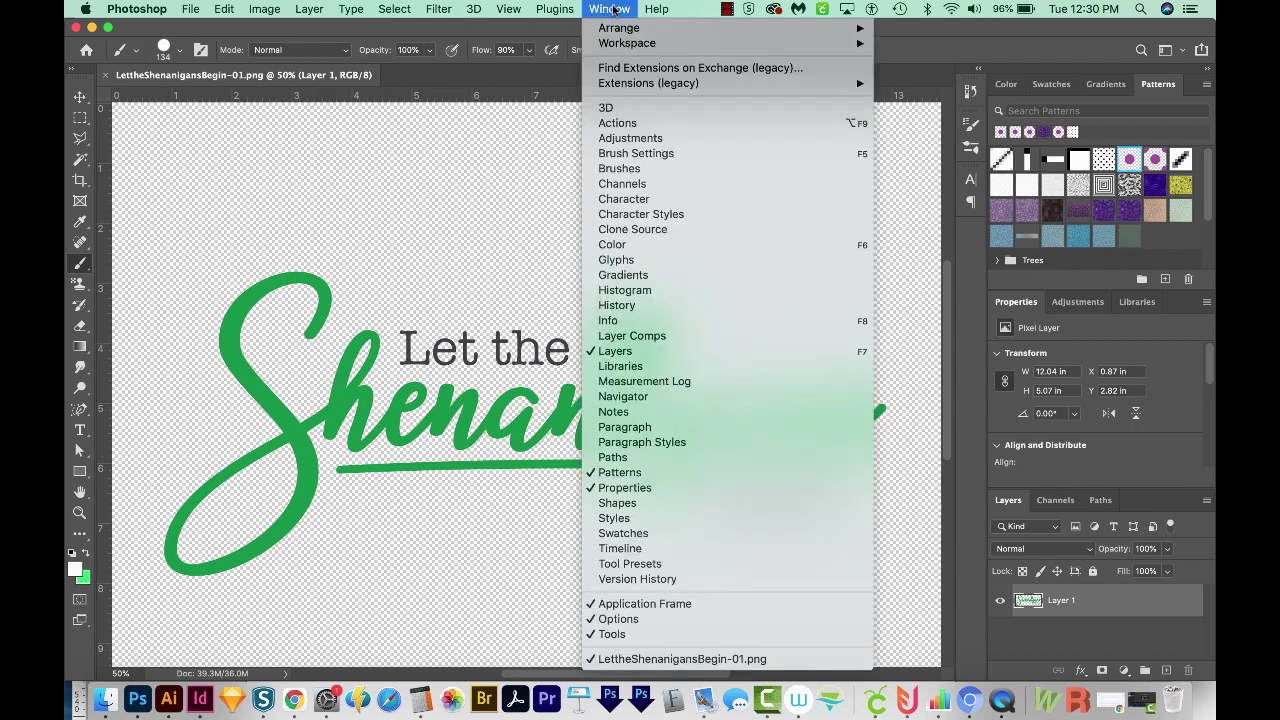
click(660, 352)
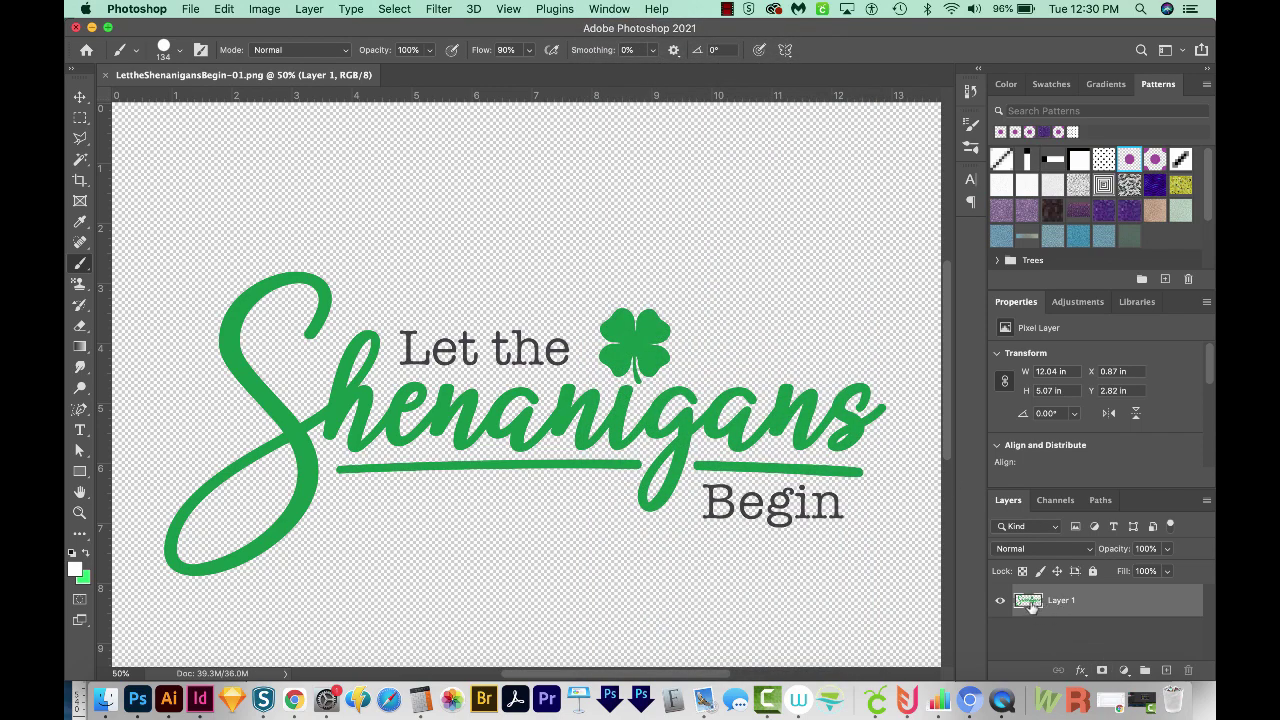
drag(1028, 603, 1021, 648)
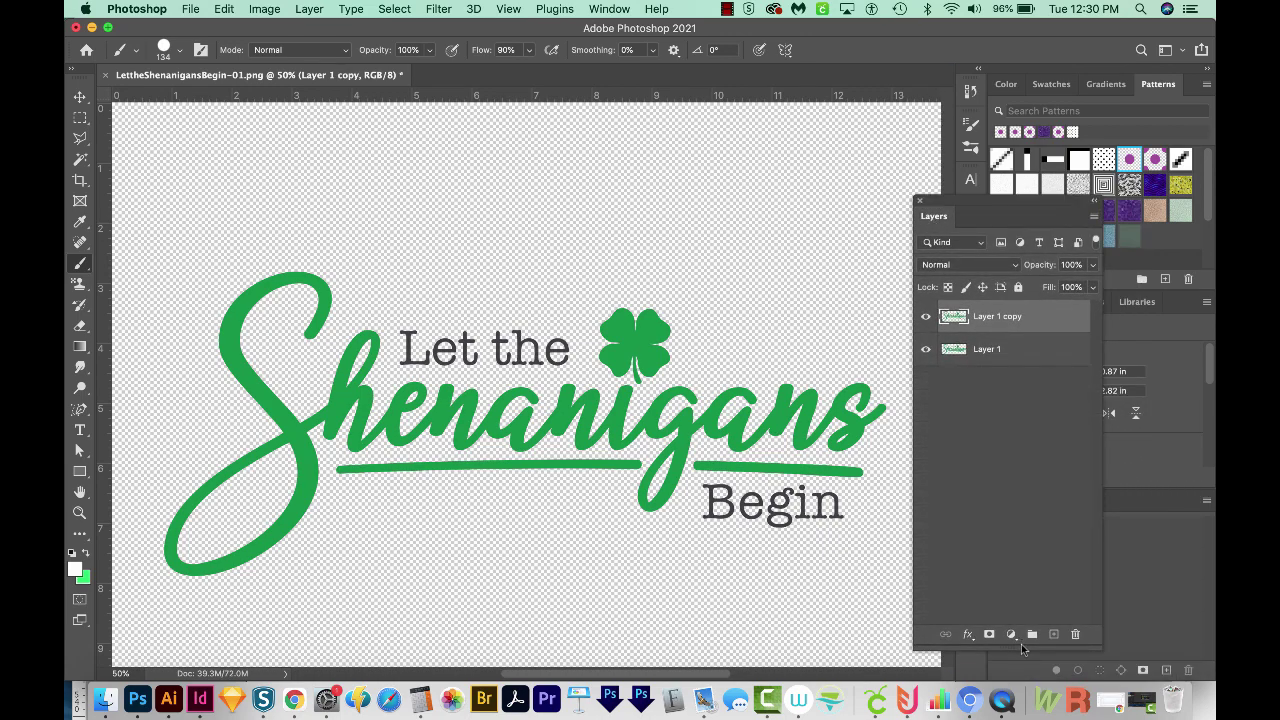
click(998, 422)
click(958, 317)
click(952, 349)
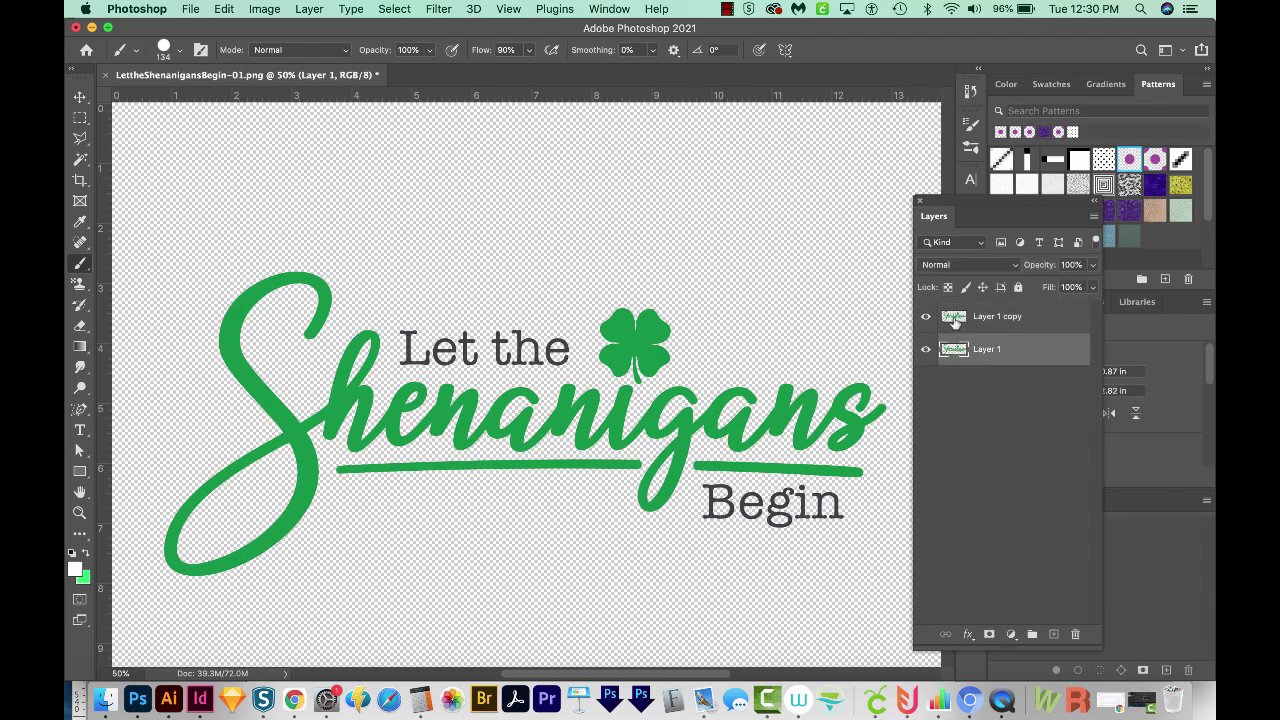
Add a new Layer 2 below Layer 1 and fill it with light green bbf893.
click(1054, 636)
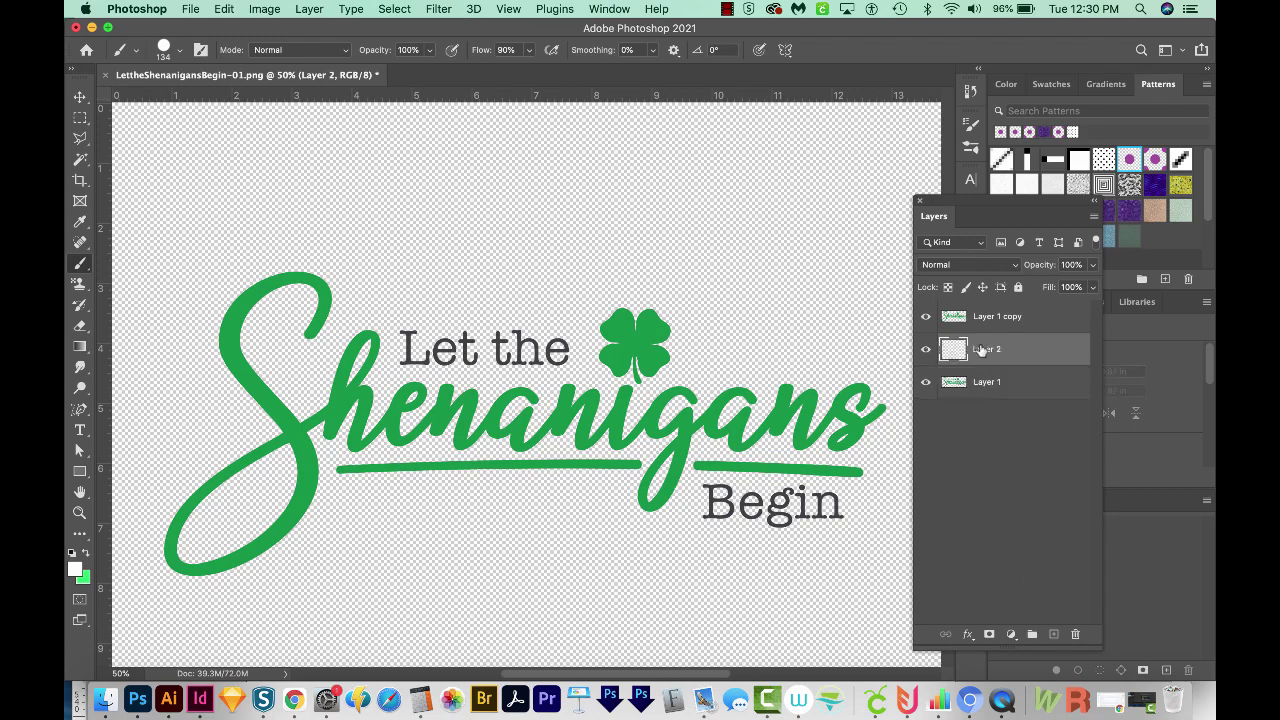
drag(981, 349, 983, 403)
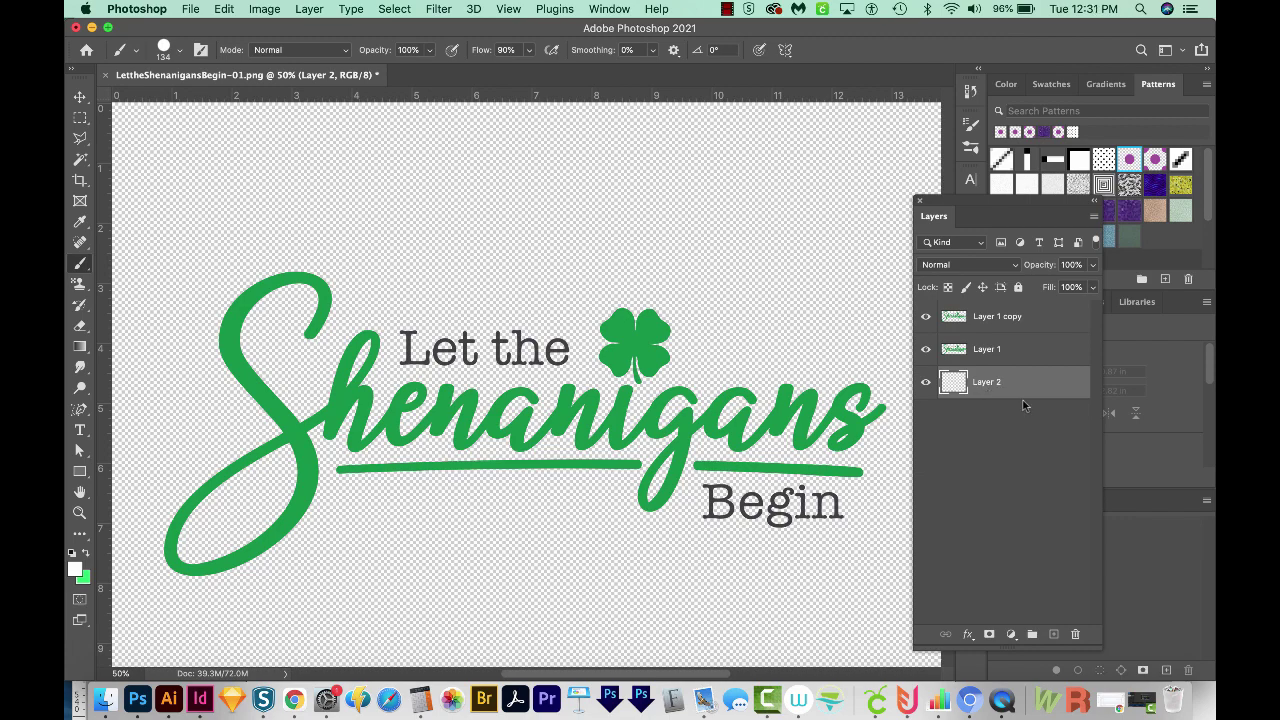
click(75, 569)
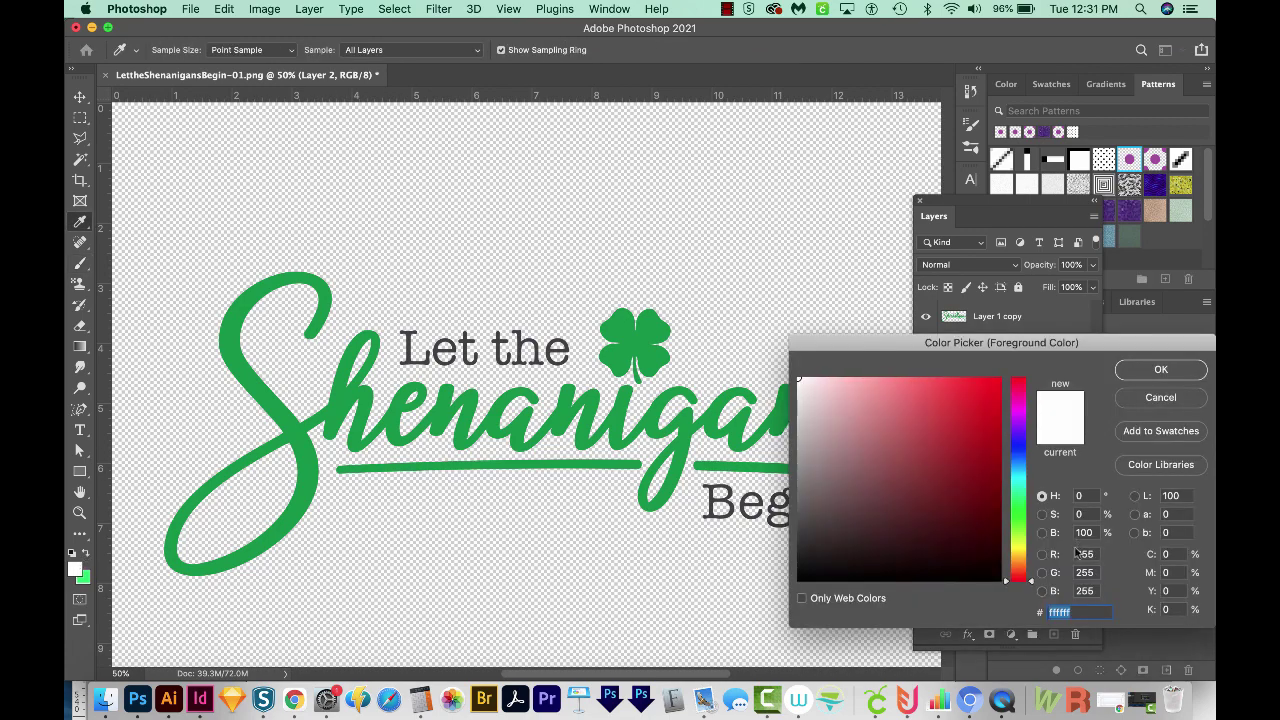
click(1018, 527)
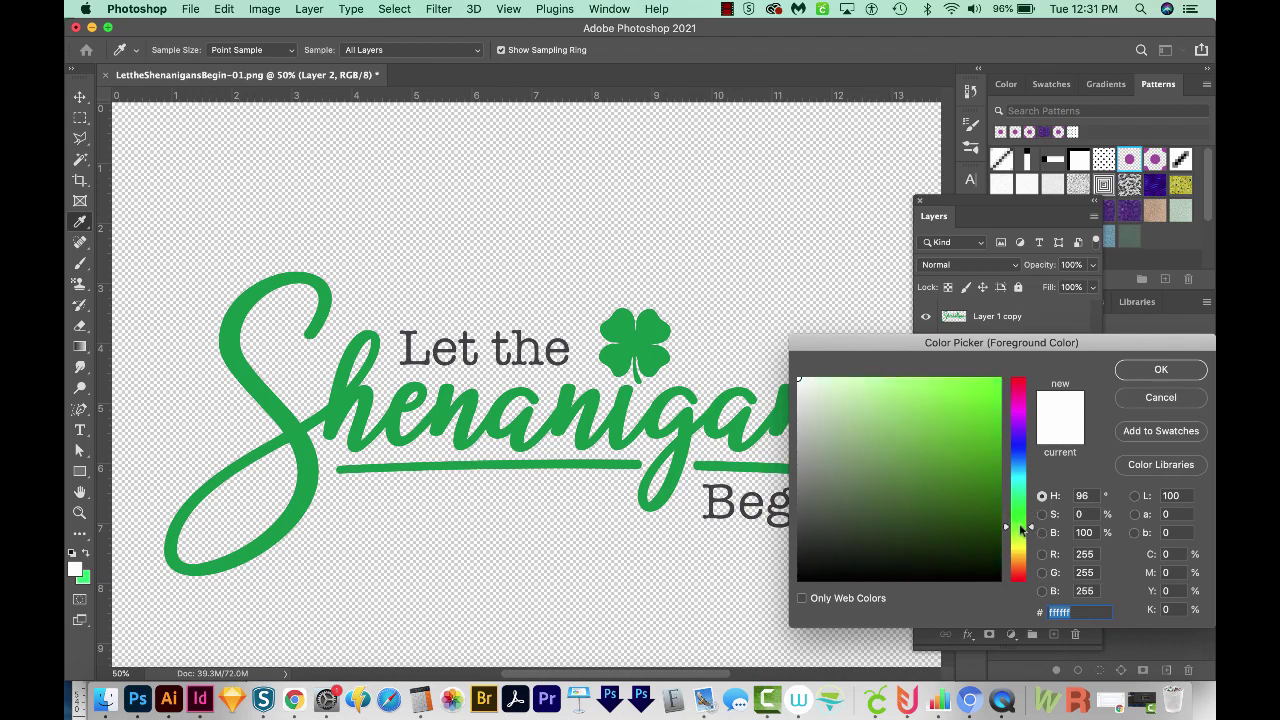
click(880, 383)
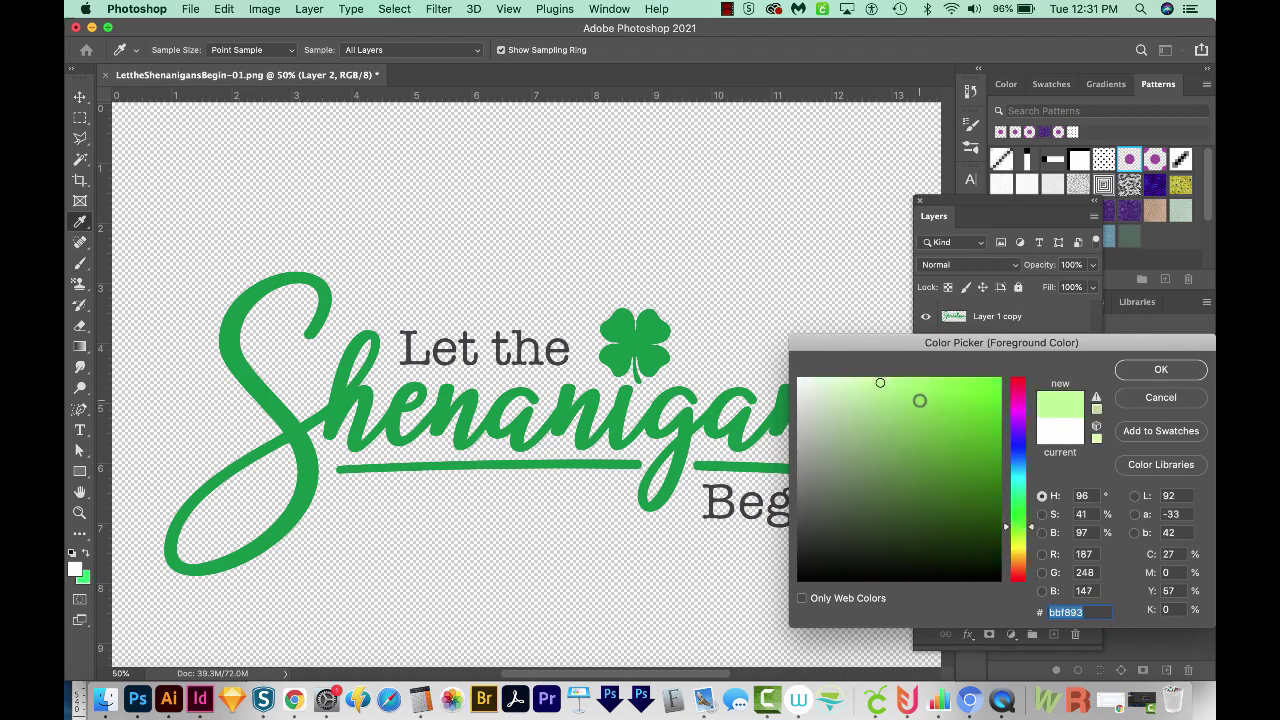
click(1161, 370)
key(b)
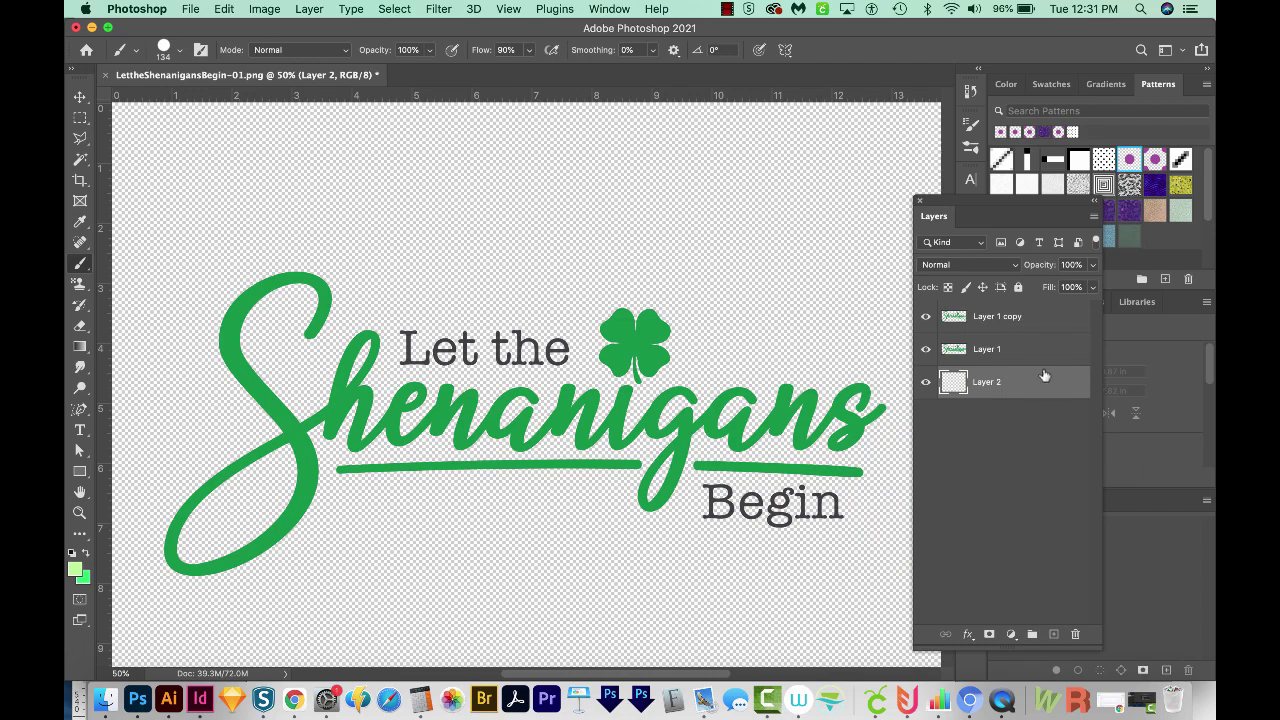
key(alt+BackSpace)
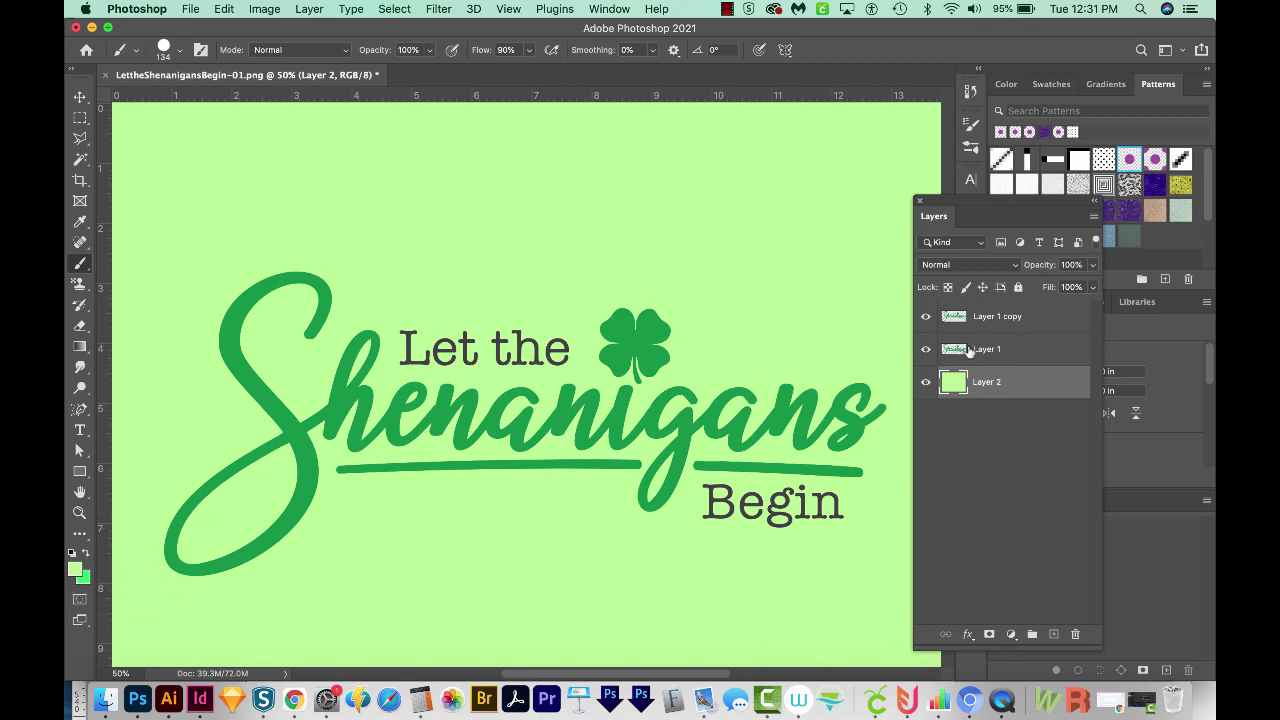
Open Layer 1's Blending Options and enable the Stroke effect.
click(1007, 351)
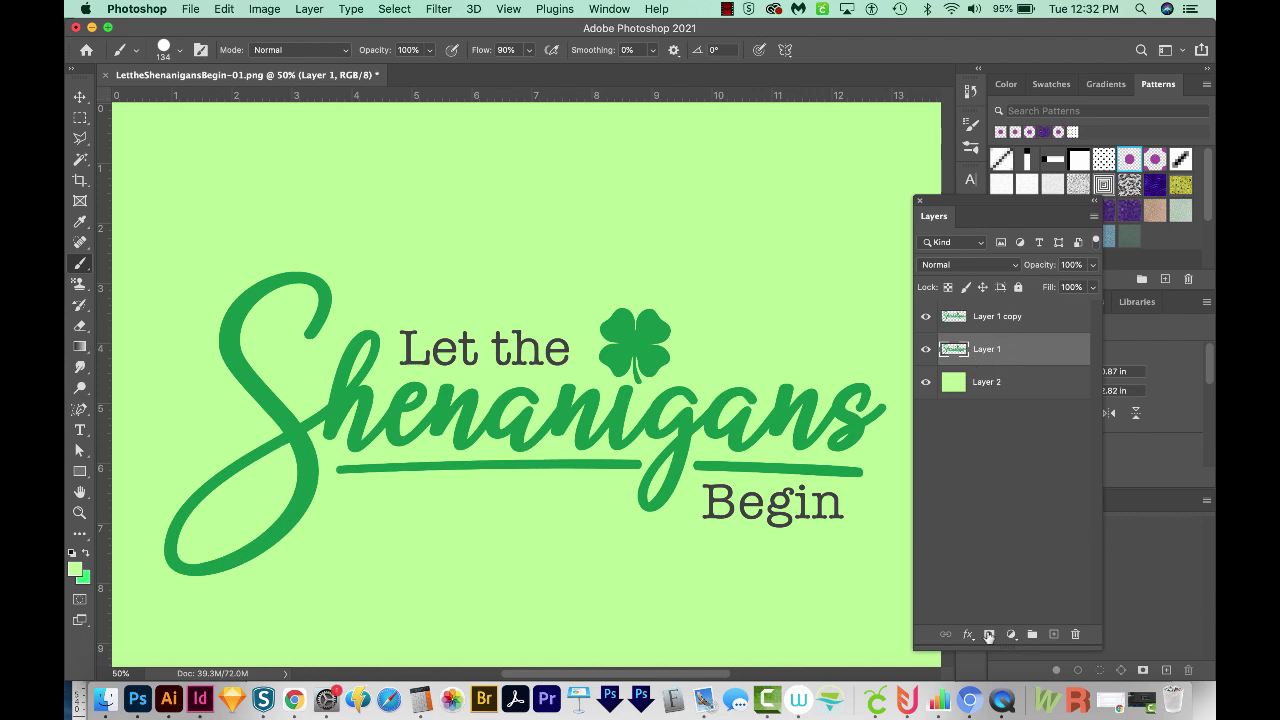
click(970, 637)
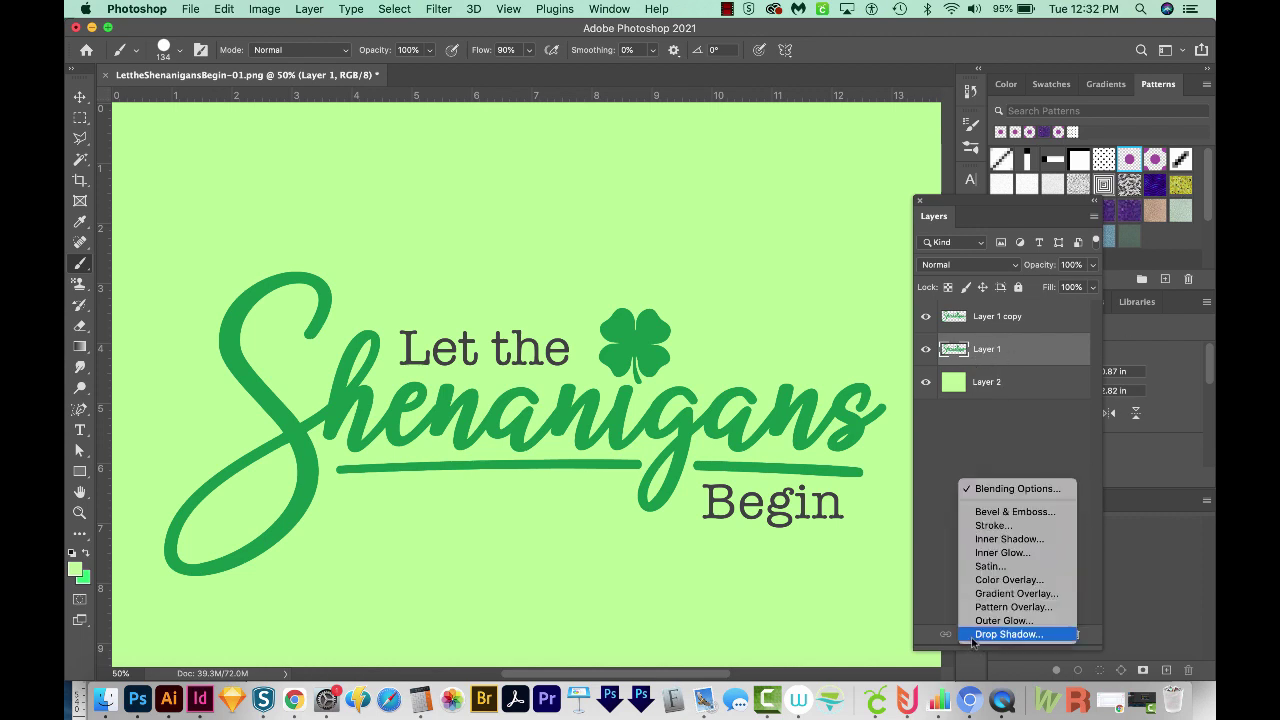
click(1020, 489)
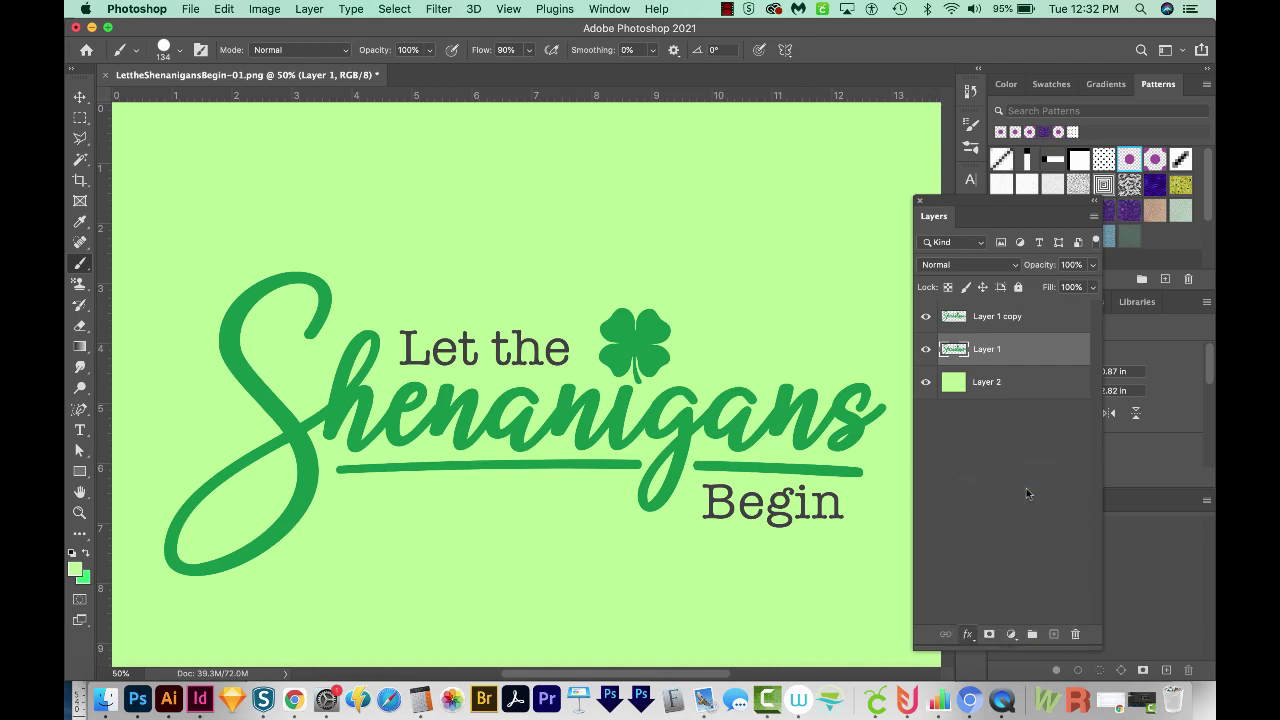
drag(874, 124, 706, 49)
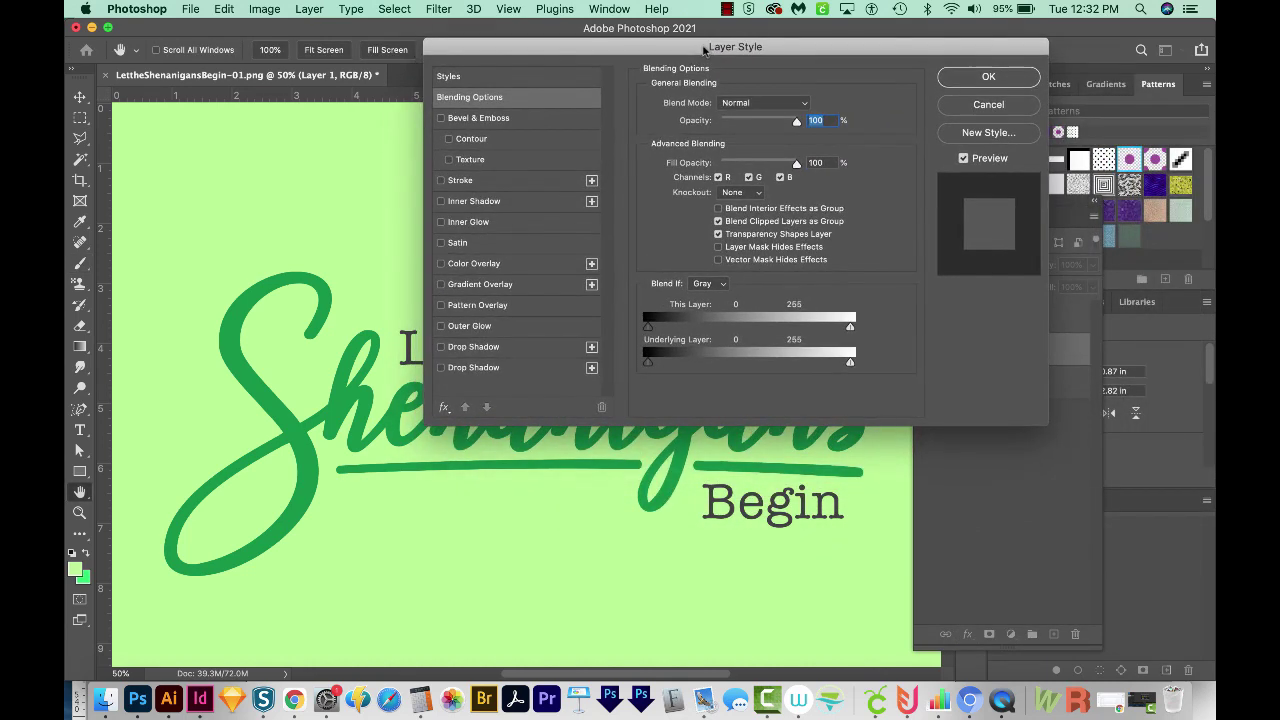
click(441, 181)
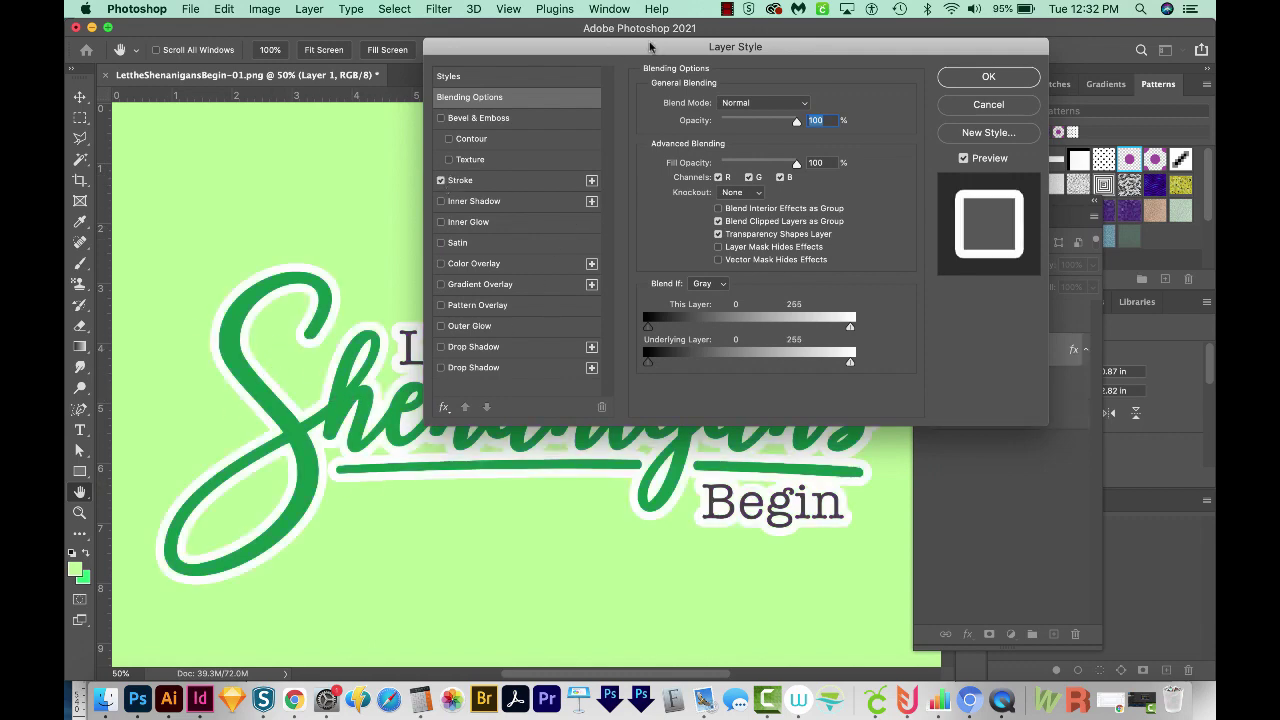
drag(650, 47, 723, 190)
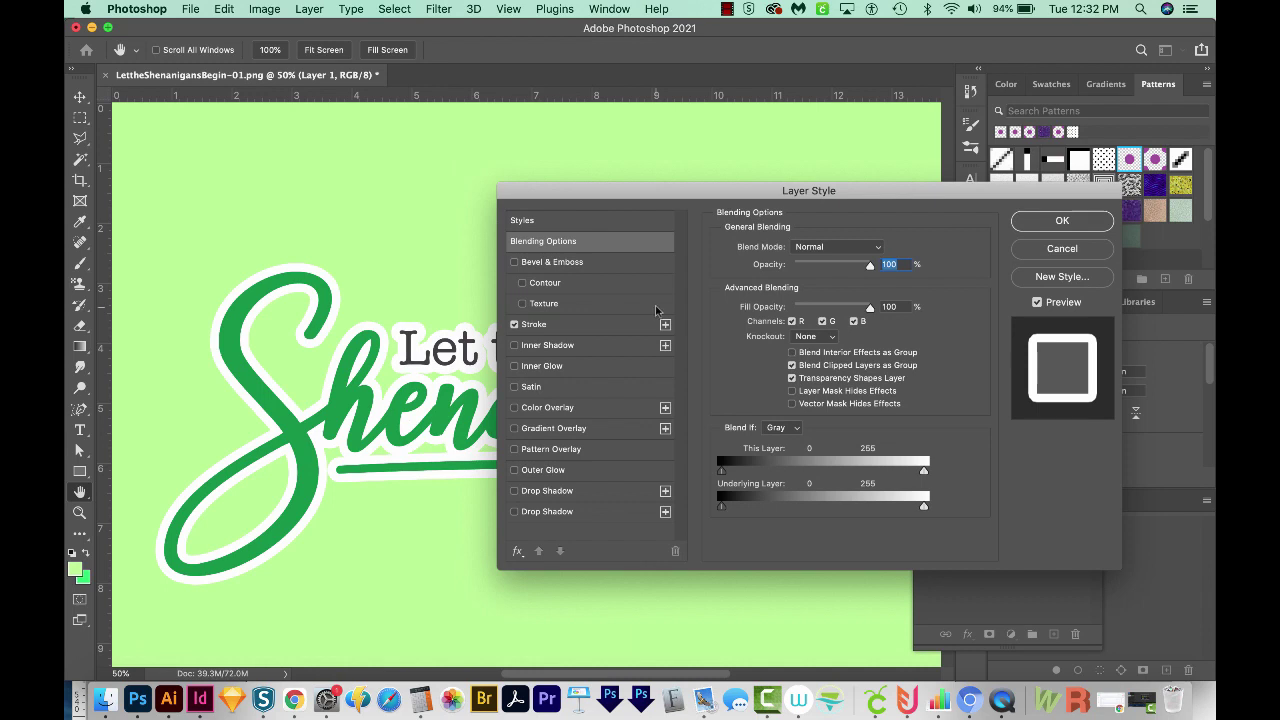
click(560, 324)
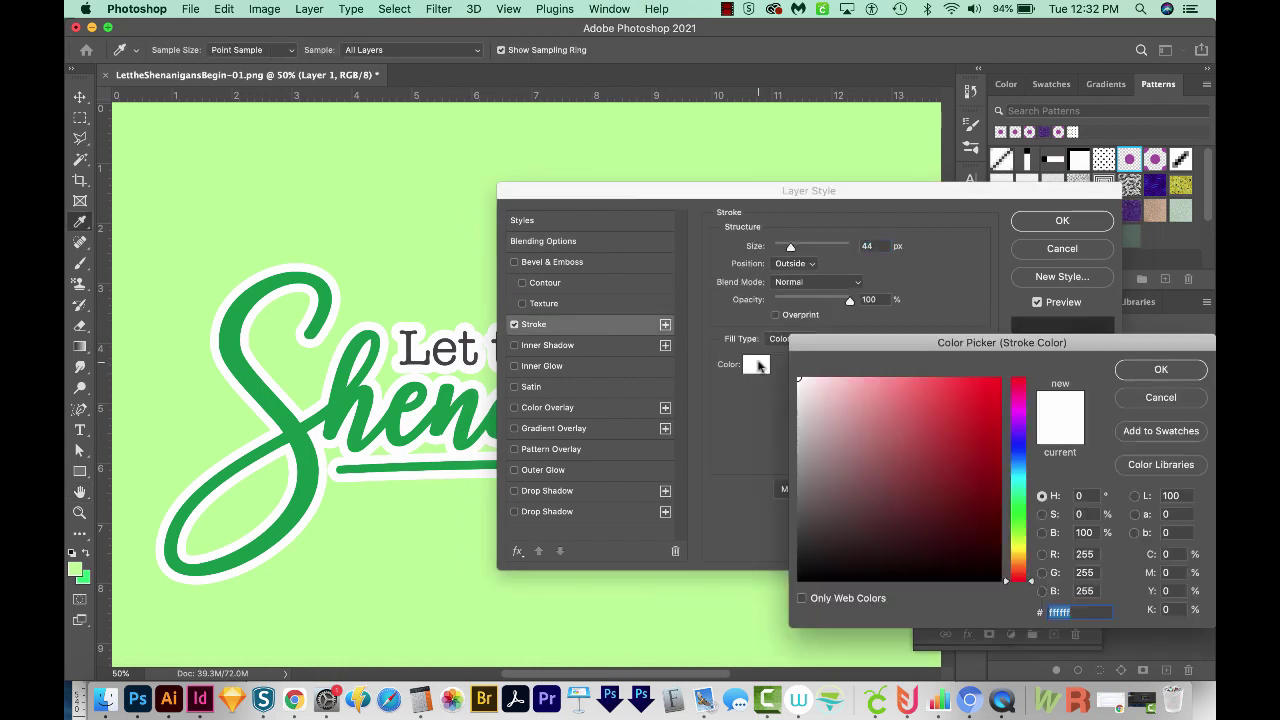
Set the stroke to white, 45 px, outside position, and apply it.
click(757, 366)
click(1140, 370)
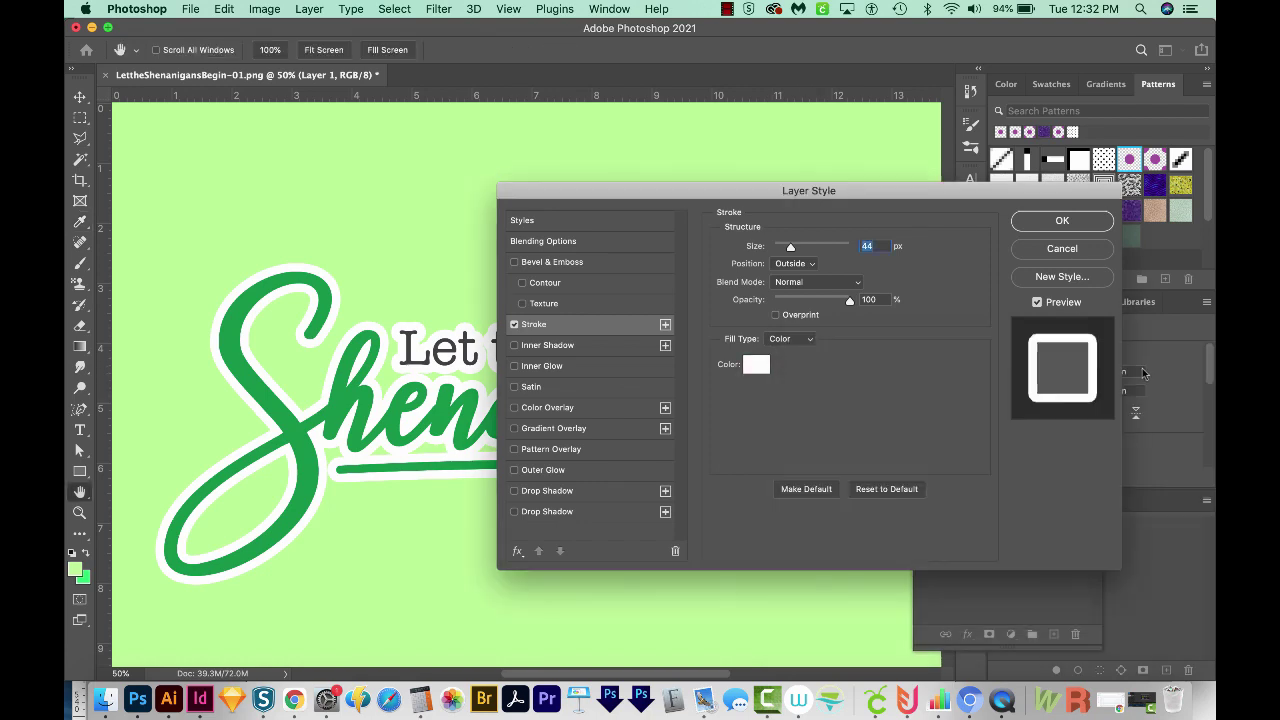
drag(775, 190, 848, 91)
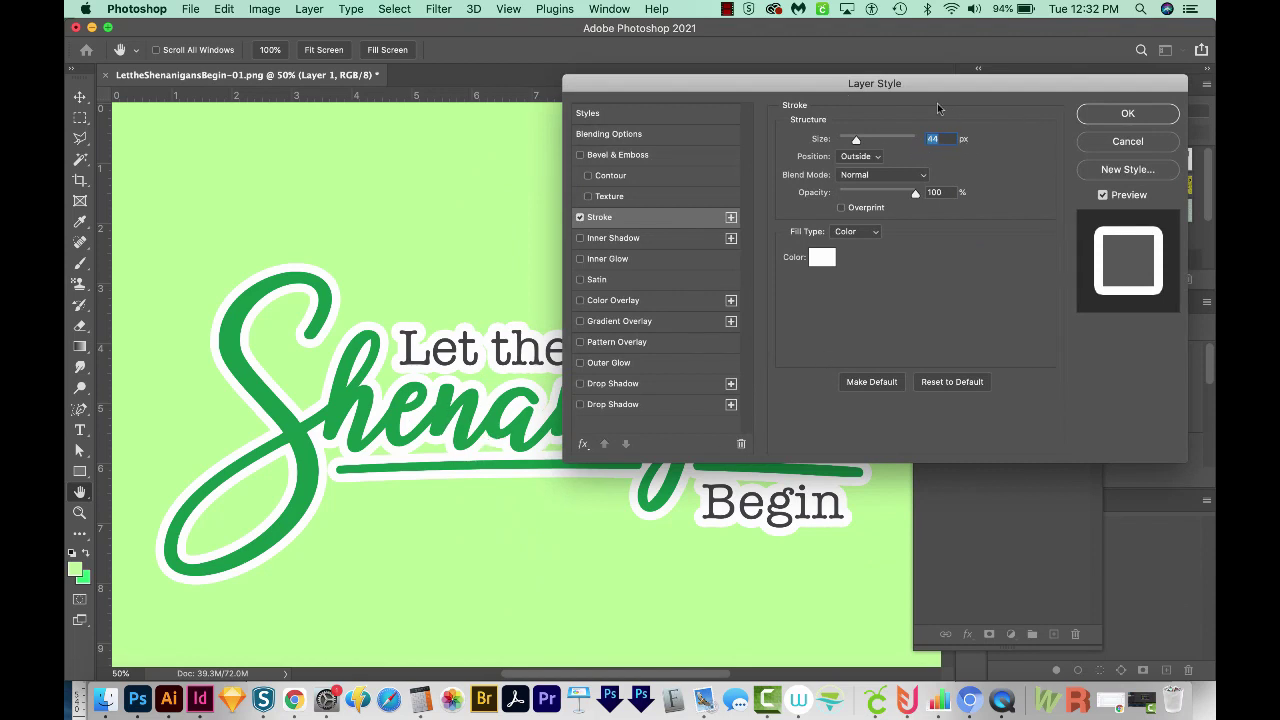
text(45)
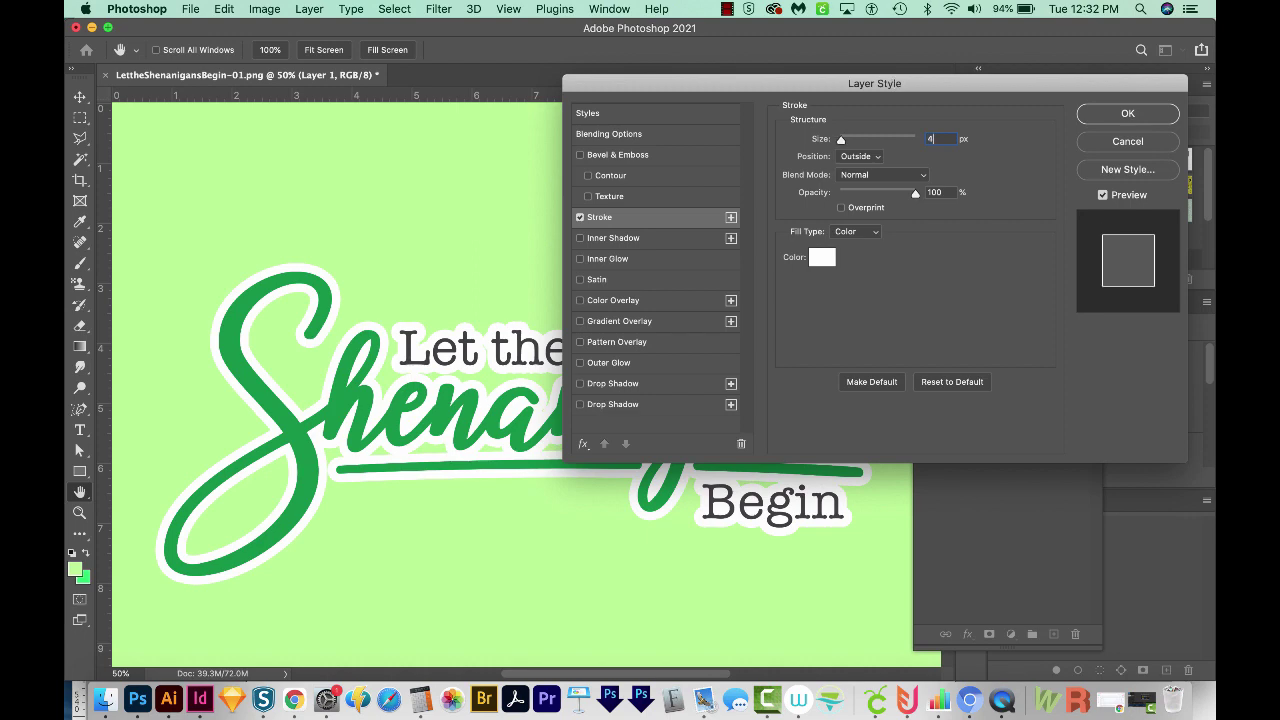
mouse_move(890, 83)
mouse_down()
mouse_move(674, 286)
mouse_move(709, 97)
mouse_up()
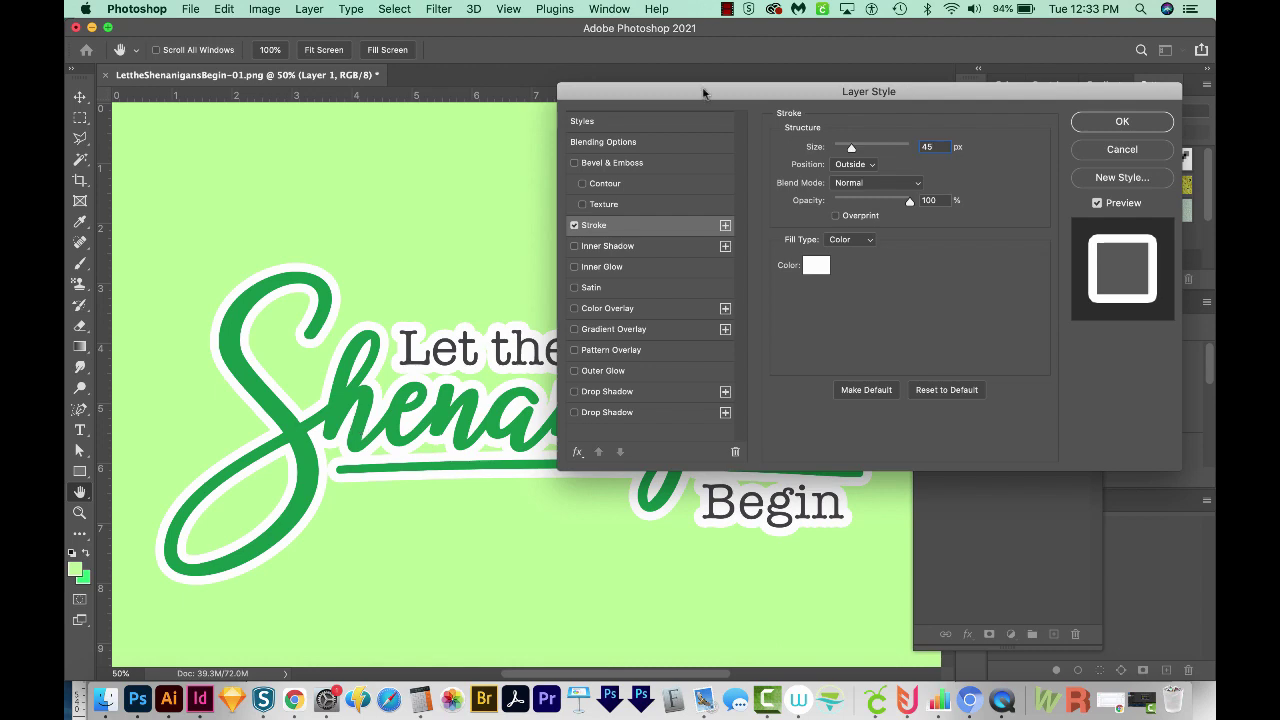
drag(703, 97, 528, 503)
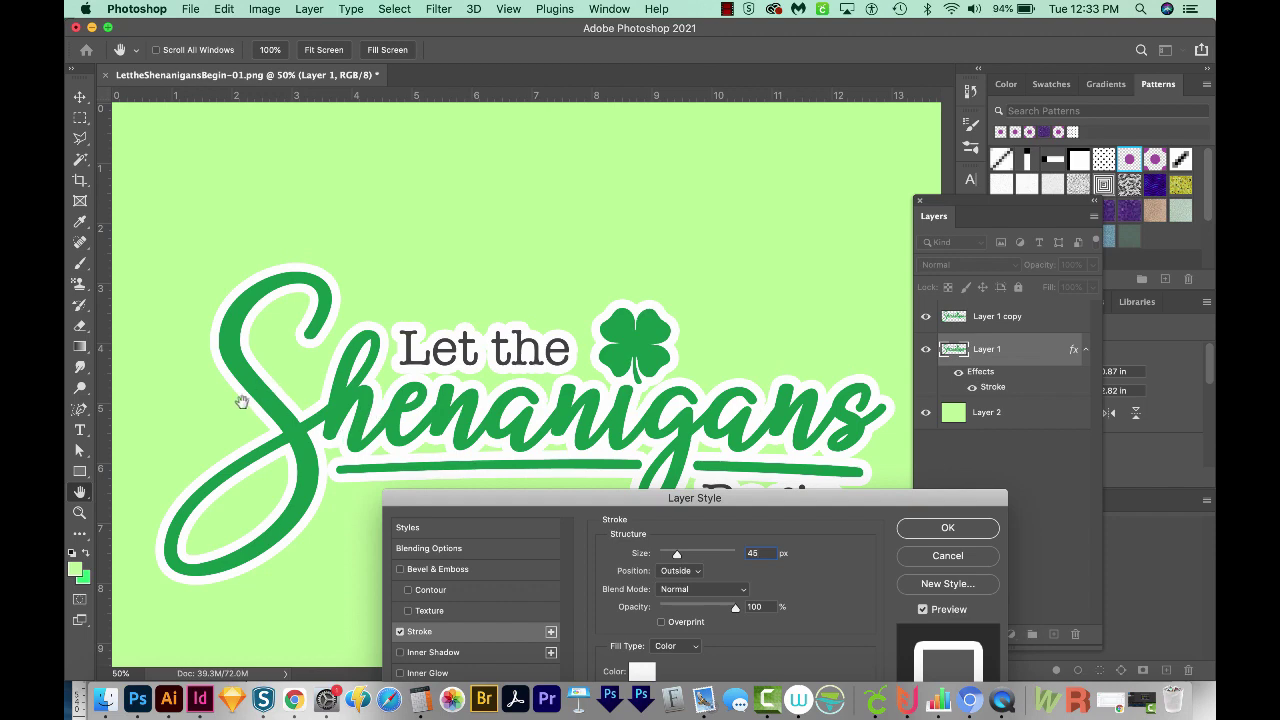
drag(583, 499, 682, 168)
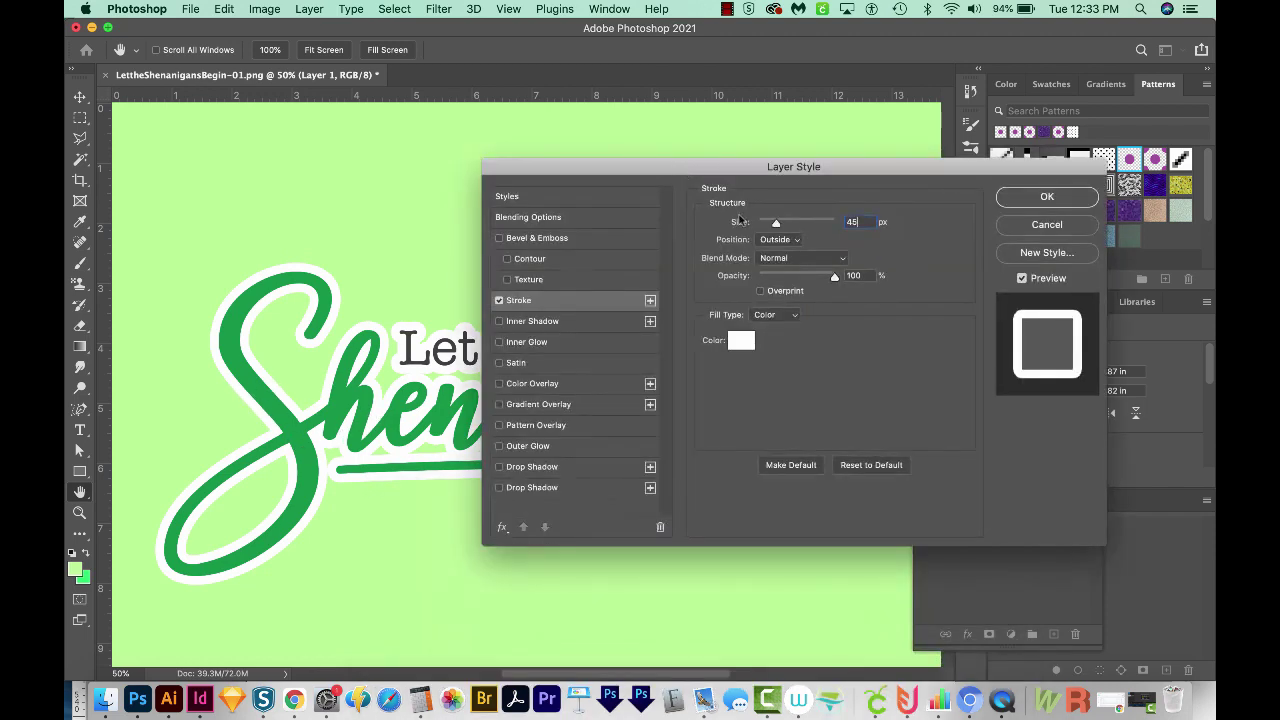
click(1027, 197)
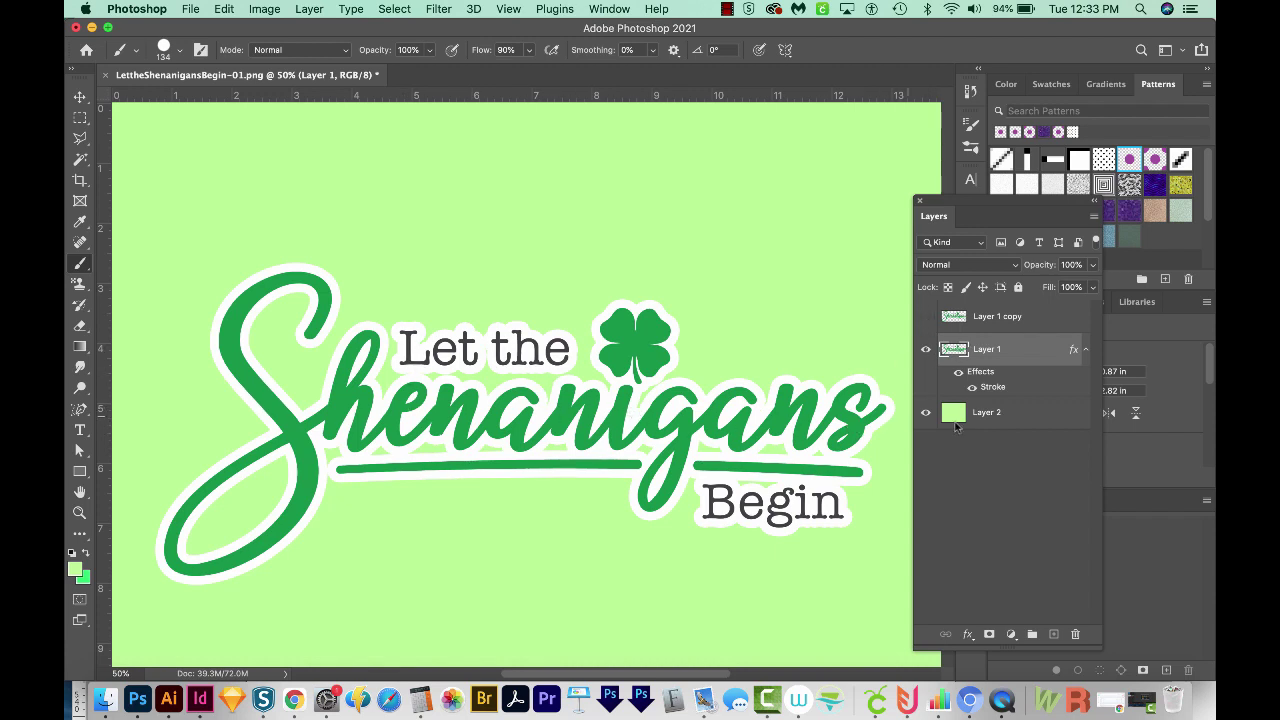
Add a white ffffff Color Overlay to Layer 1 and apply the layer style.
click(968, 636)
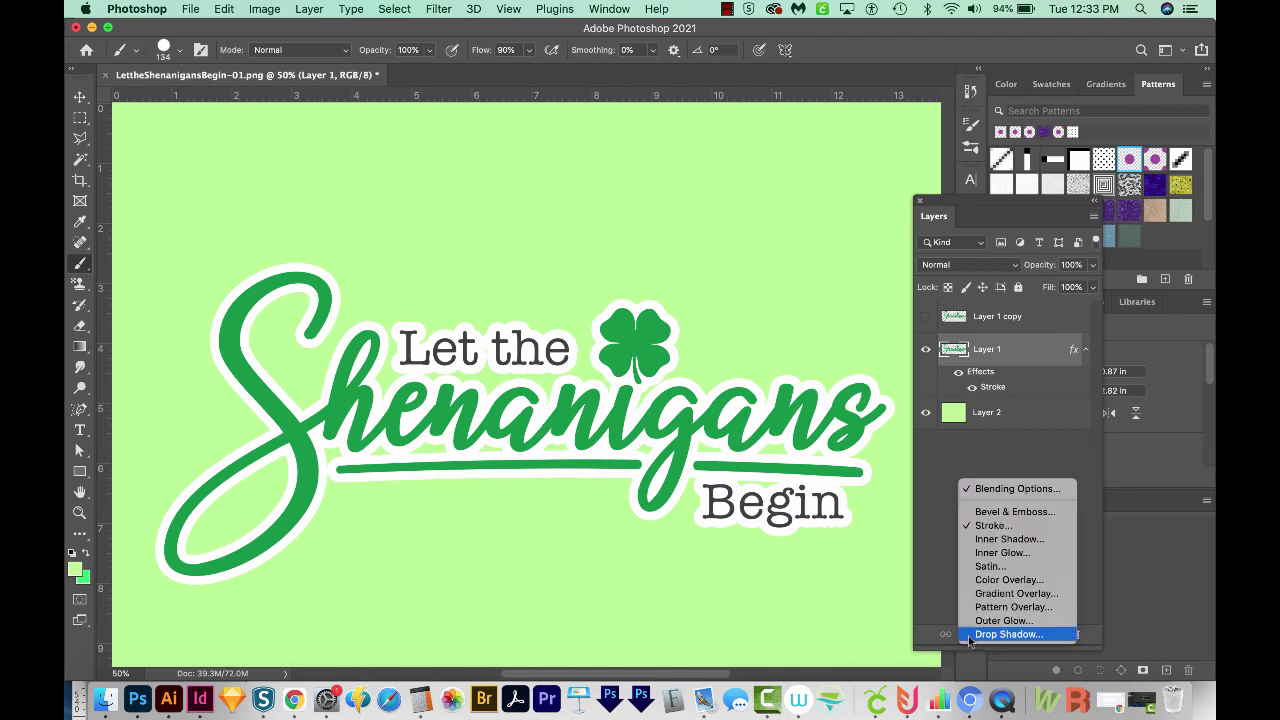
click(1004, 584)
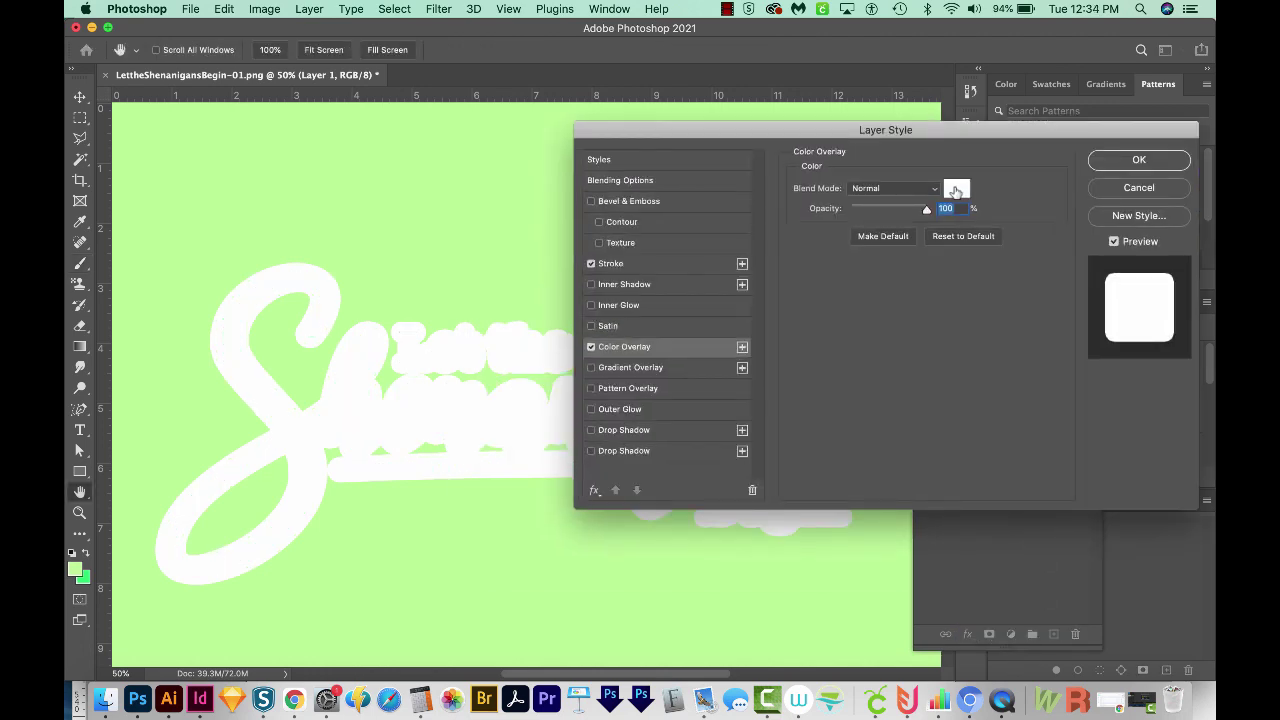
click(956, 190)
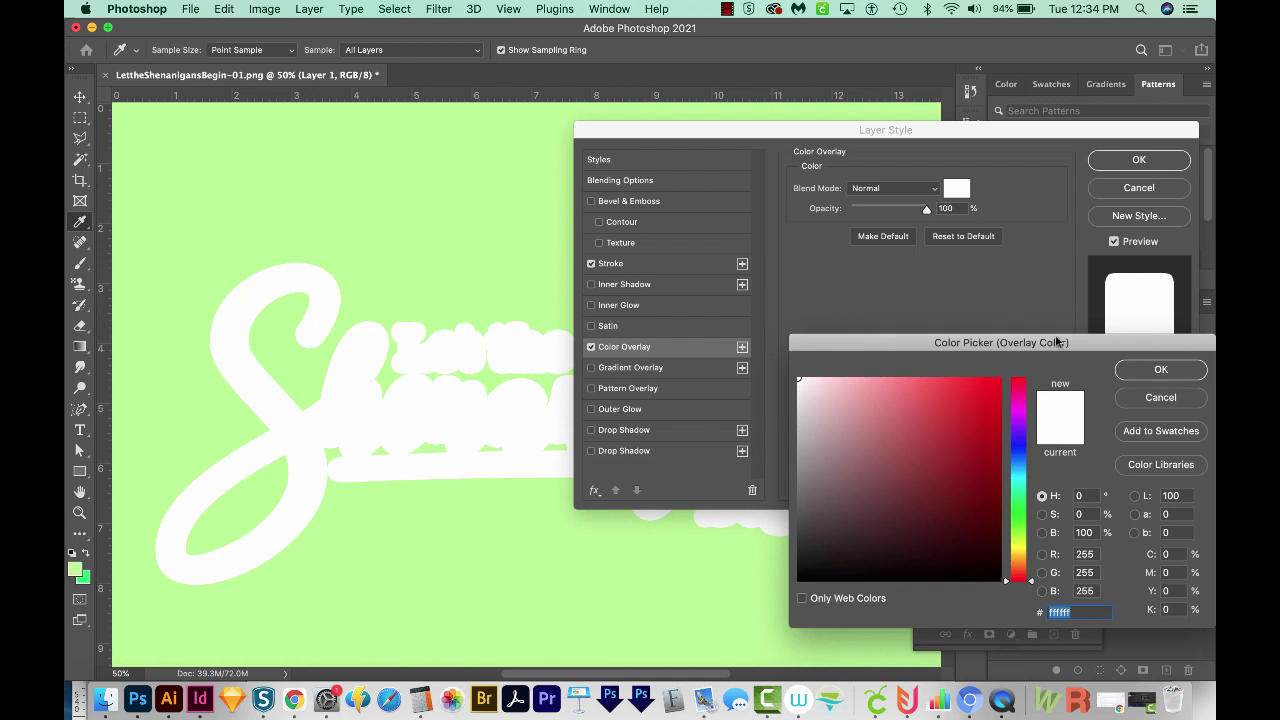
drag(1056, 342, 1044, 321)
click(1150, 348)
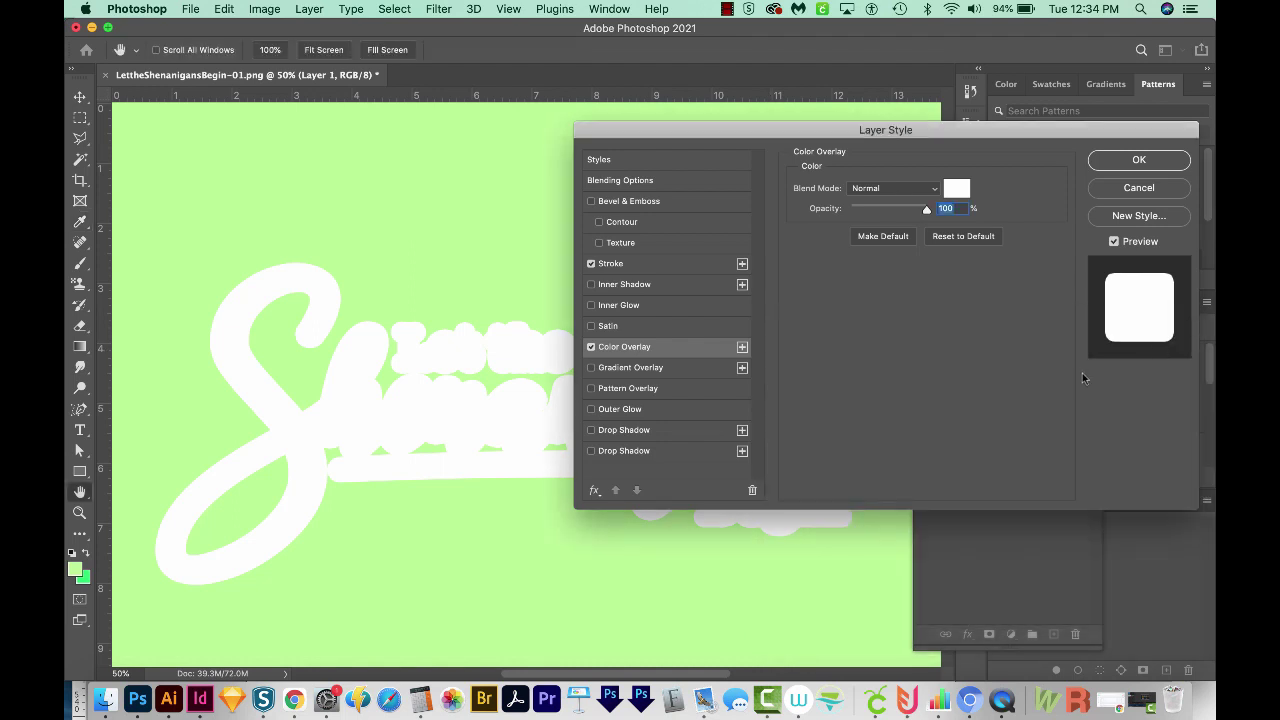
key(Return)
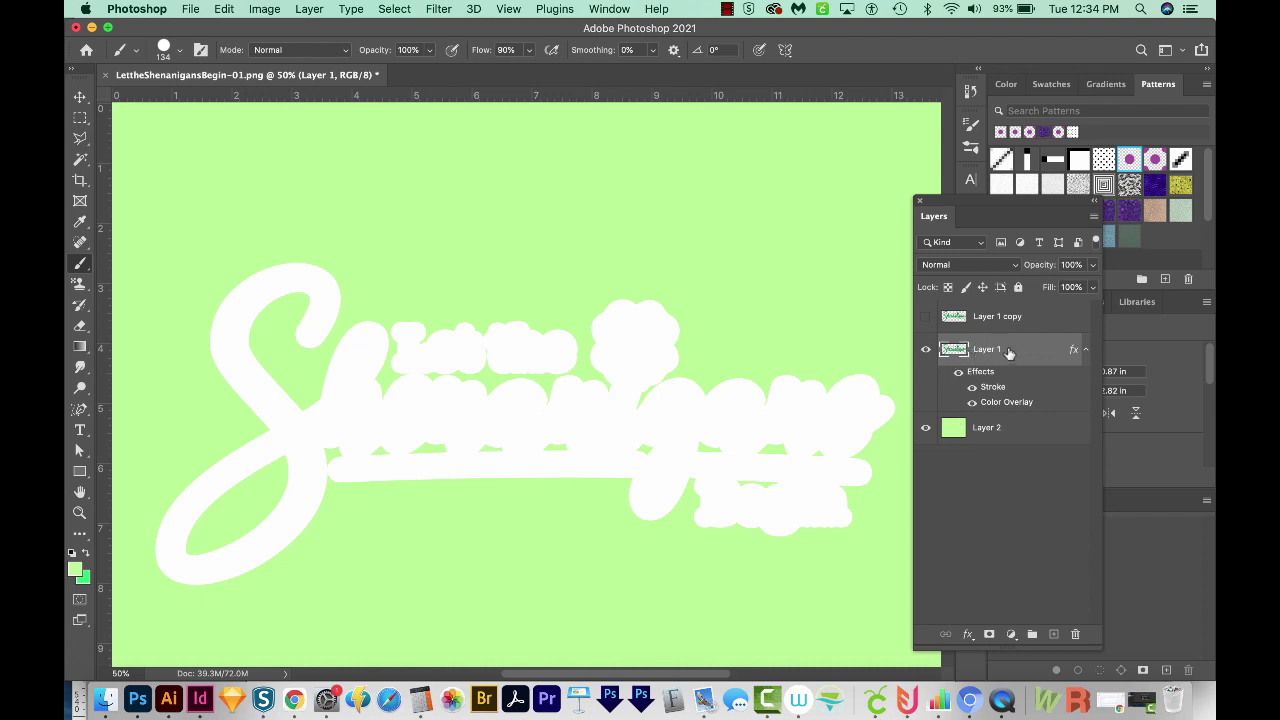
Alt-drag a copy of Layer 1 below Layer 2, check its 45 px stroke, and reselect Layer 1.
drag(1015, 355, 985, 450)
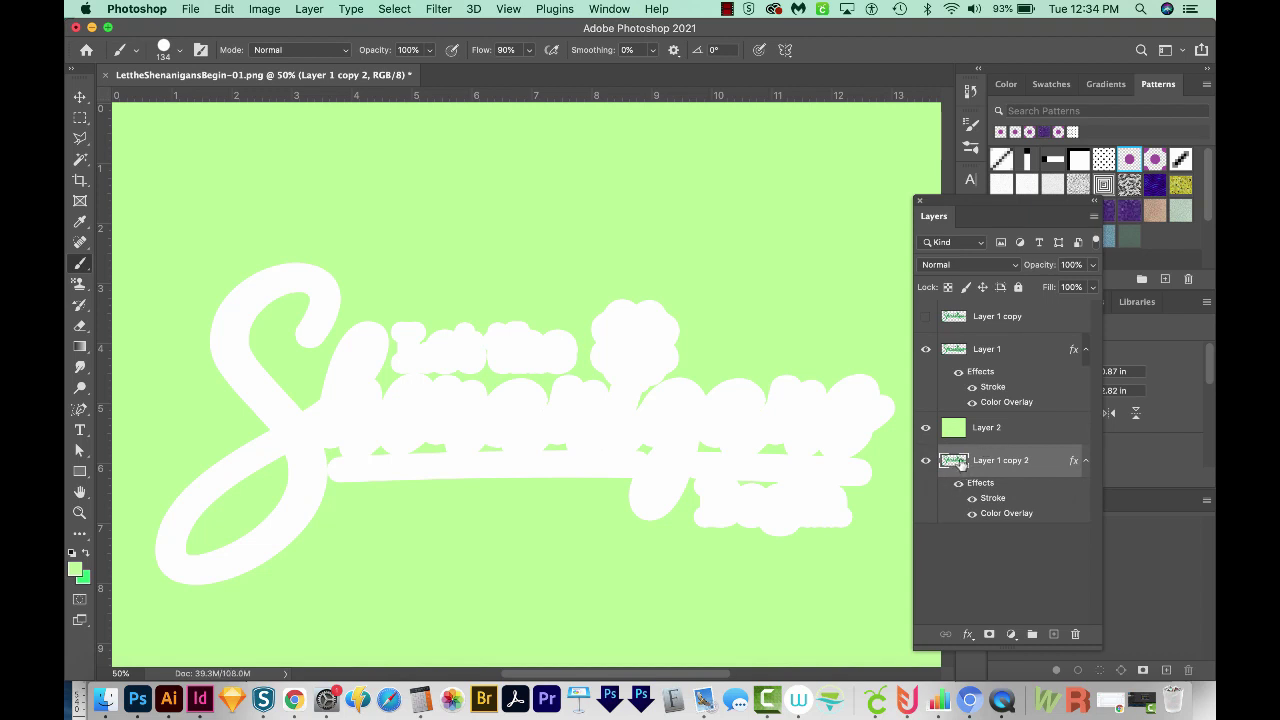
double_click(995, 499)
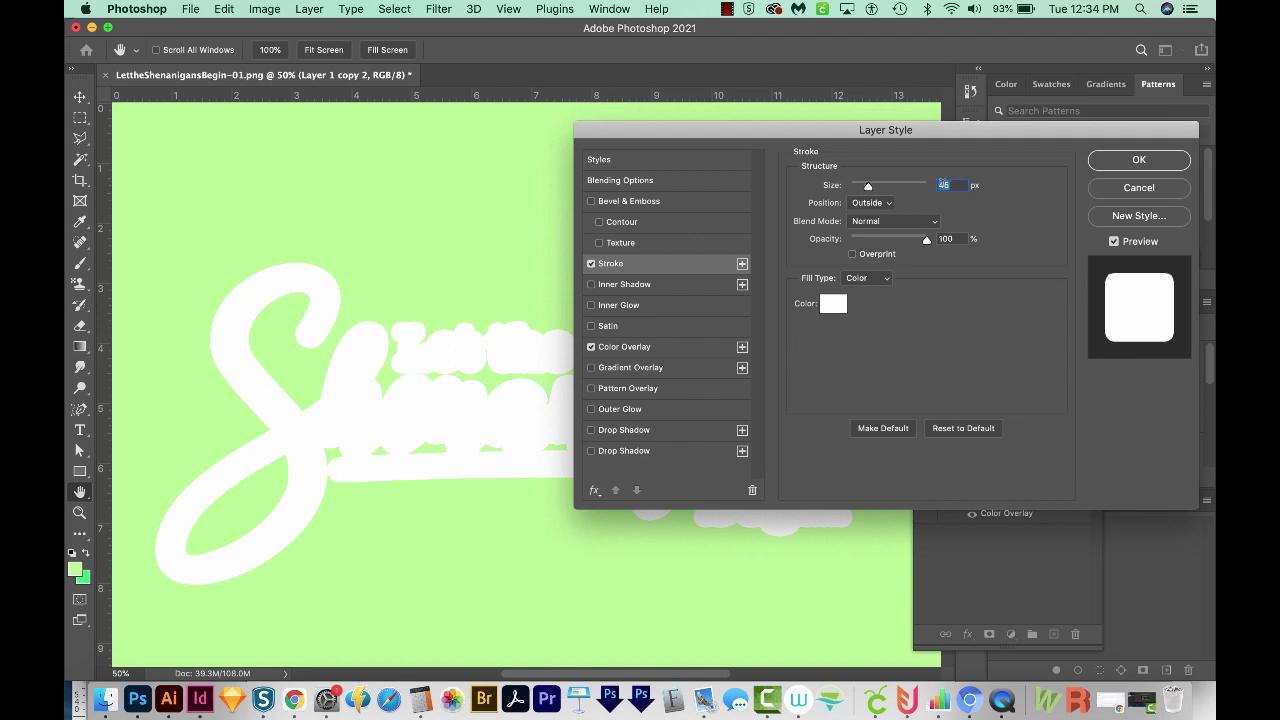
click(1139, 188)
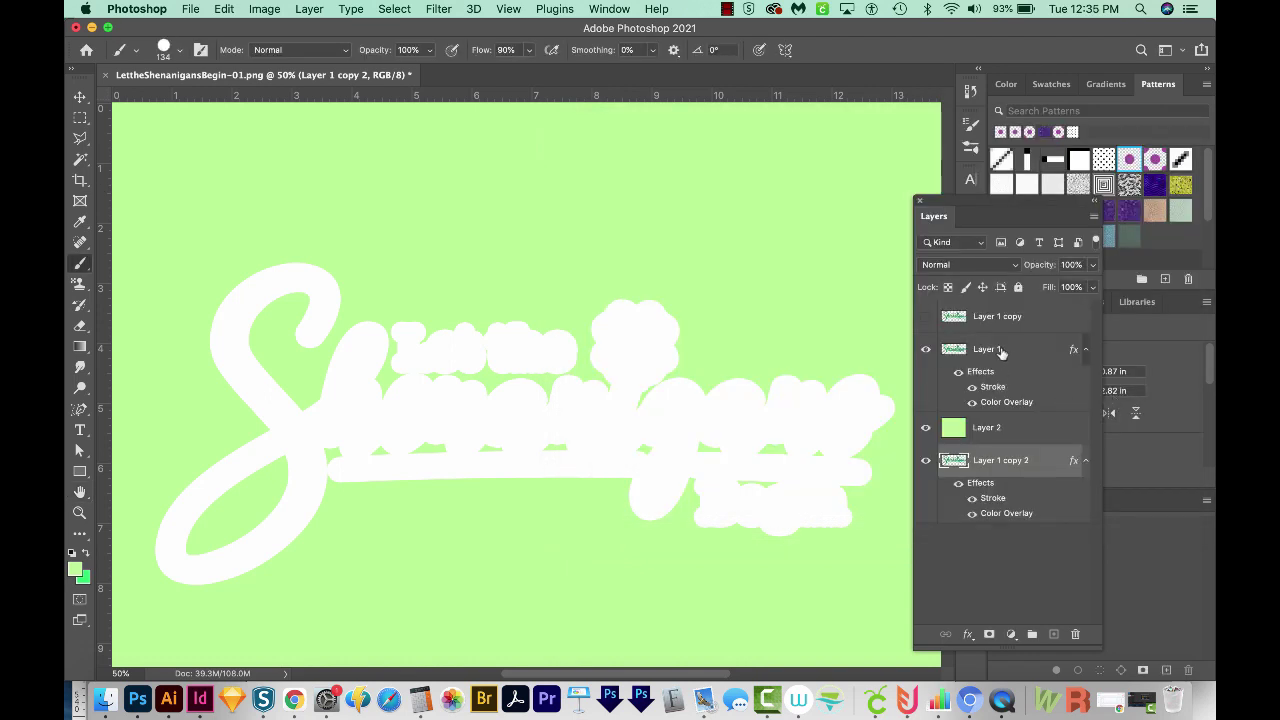
click(1005, 352)
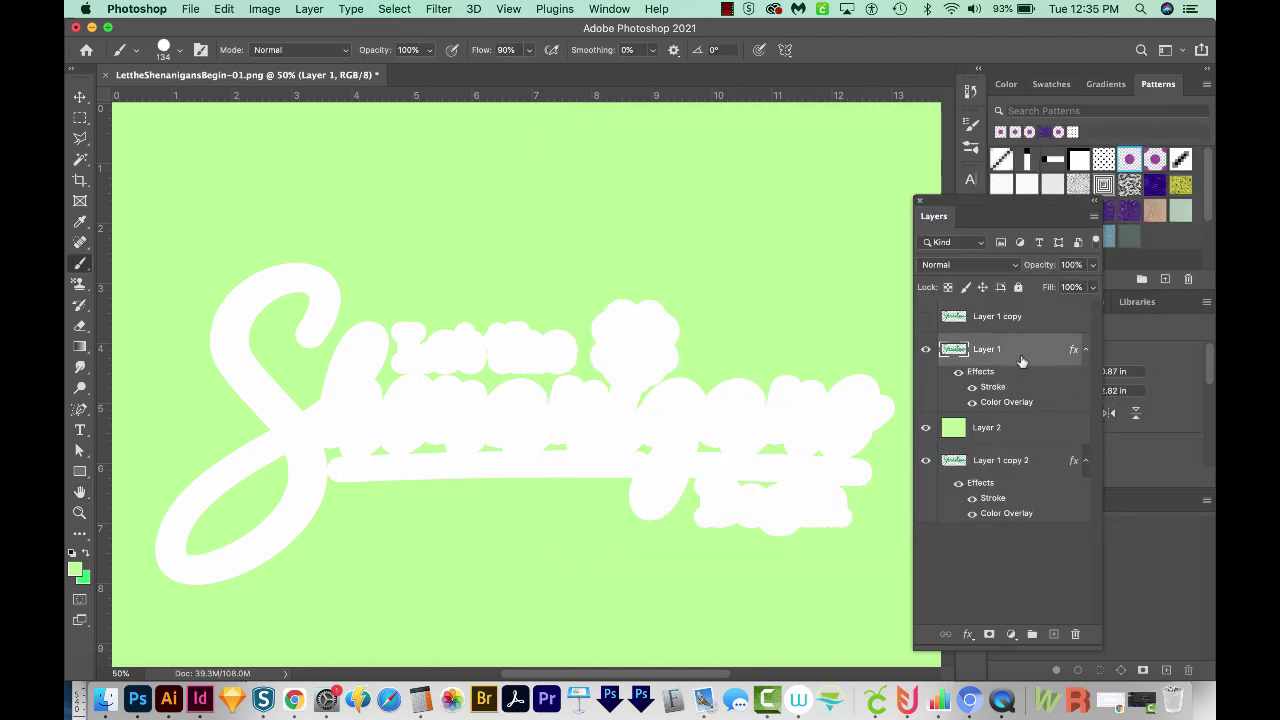
Rasterize Layer 1's layer style.
right_click(1027, 352)
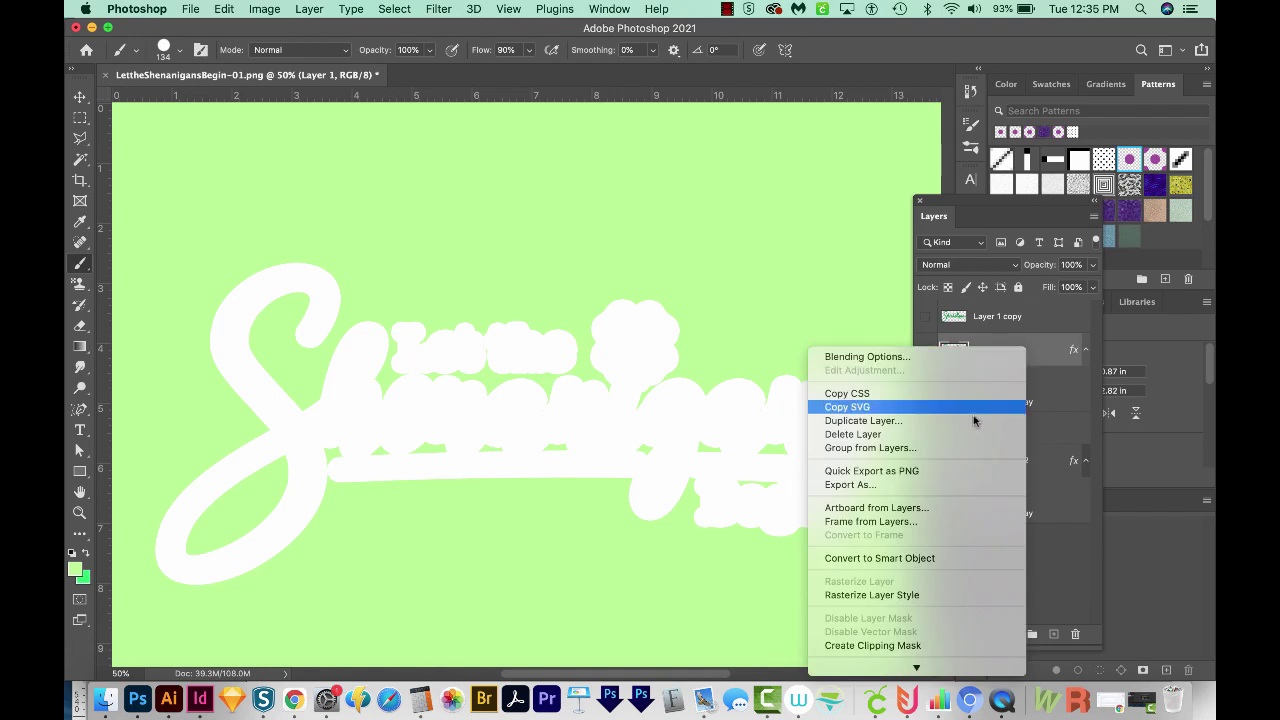
click(921, 596)
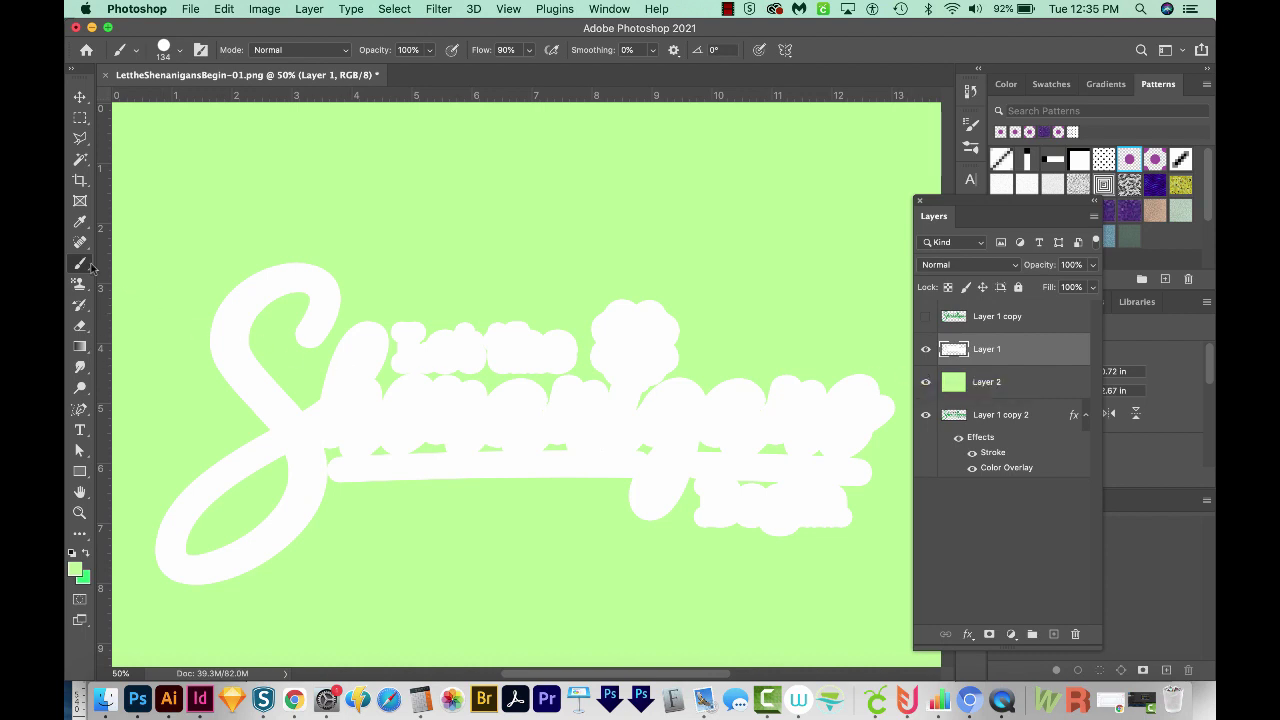
Paint white with the Hard Round brush over the green gaps in the lettering.
click(181, 52)
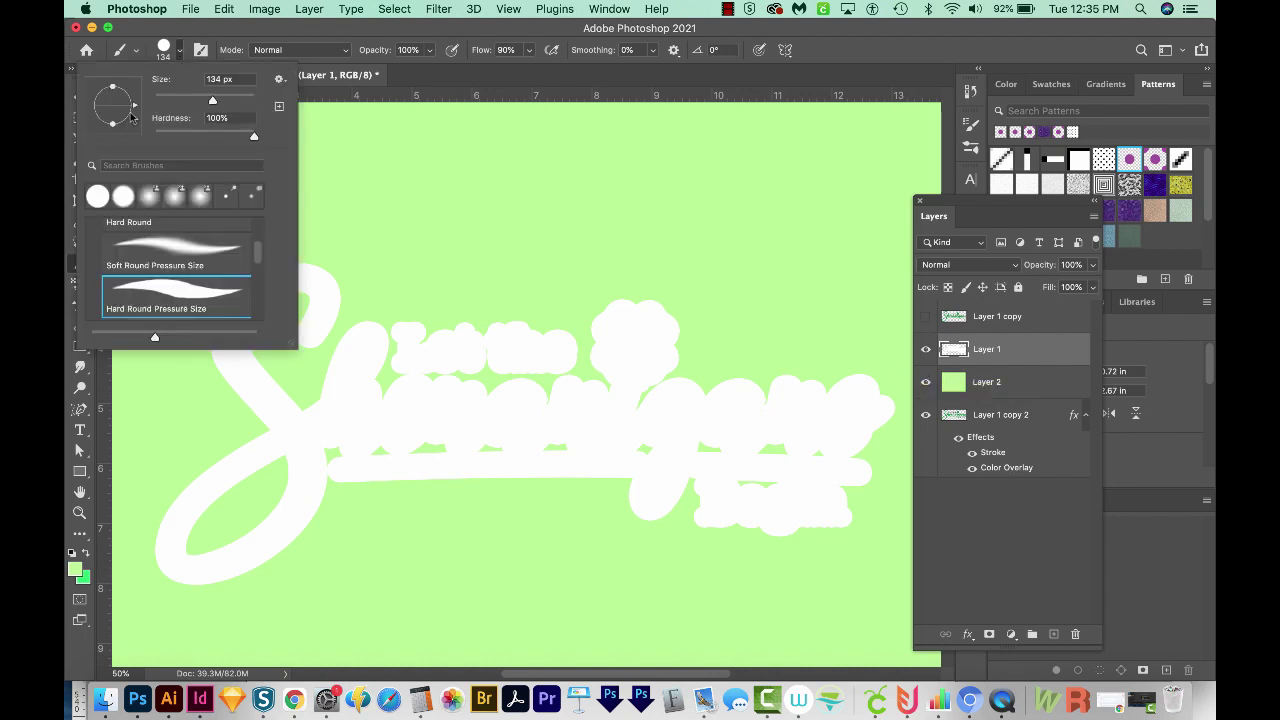
double_click(125, 298)
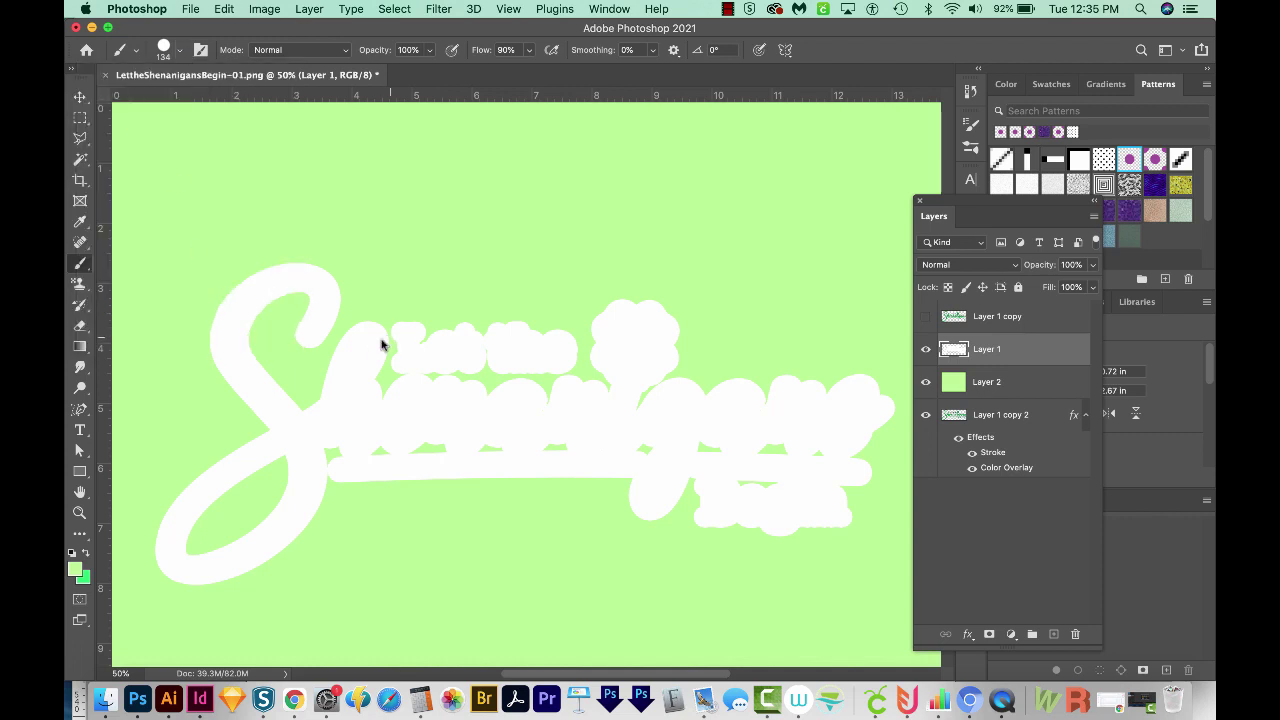
key(d)
click(88, 554)
click(87, 558)
click(87, 556)
mouse_move(462, 374)
mouse_down()
mouse_move(486, 354)
mouse_move(522, 383)
mouse_move(563, 357)
mouse_up()
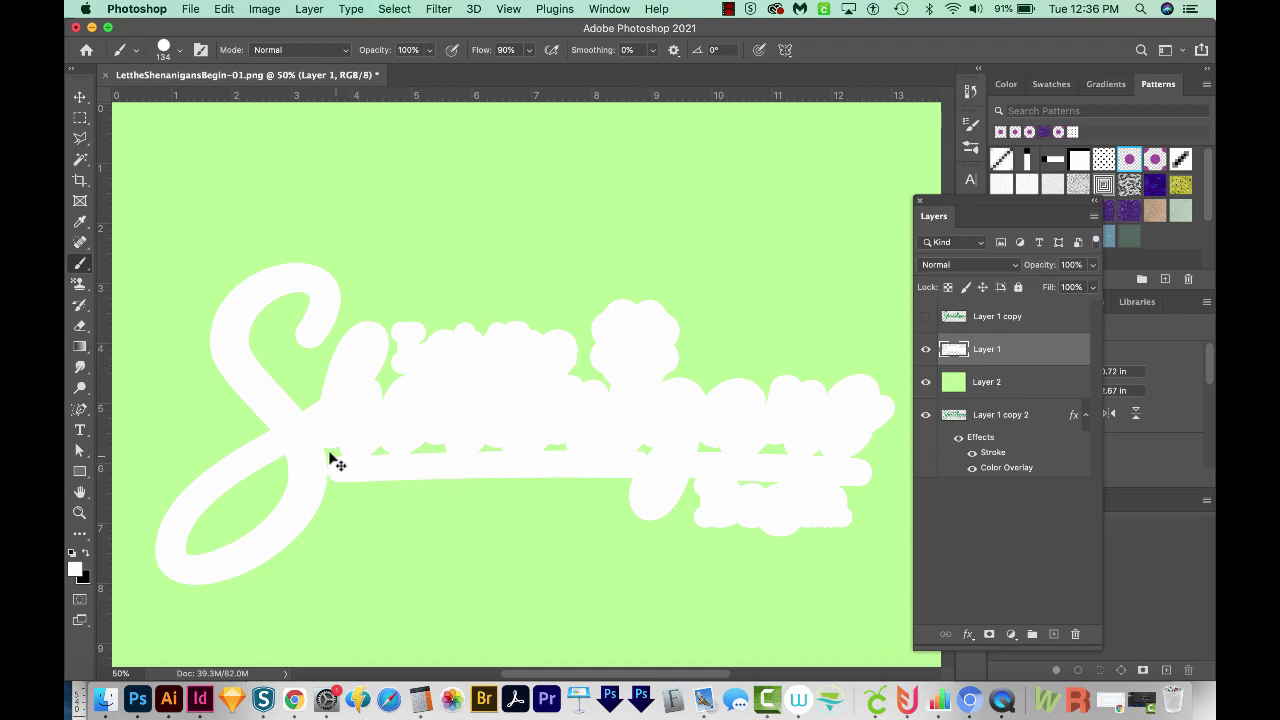
drag(381, 458, 637, 457)
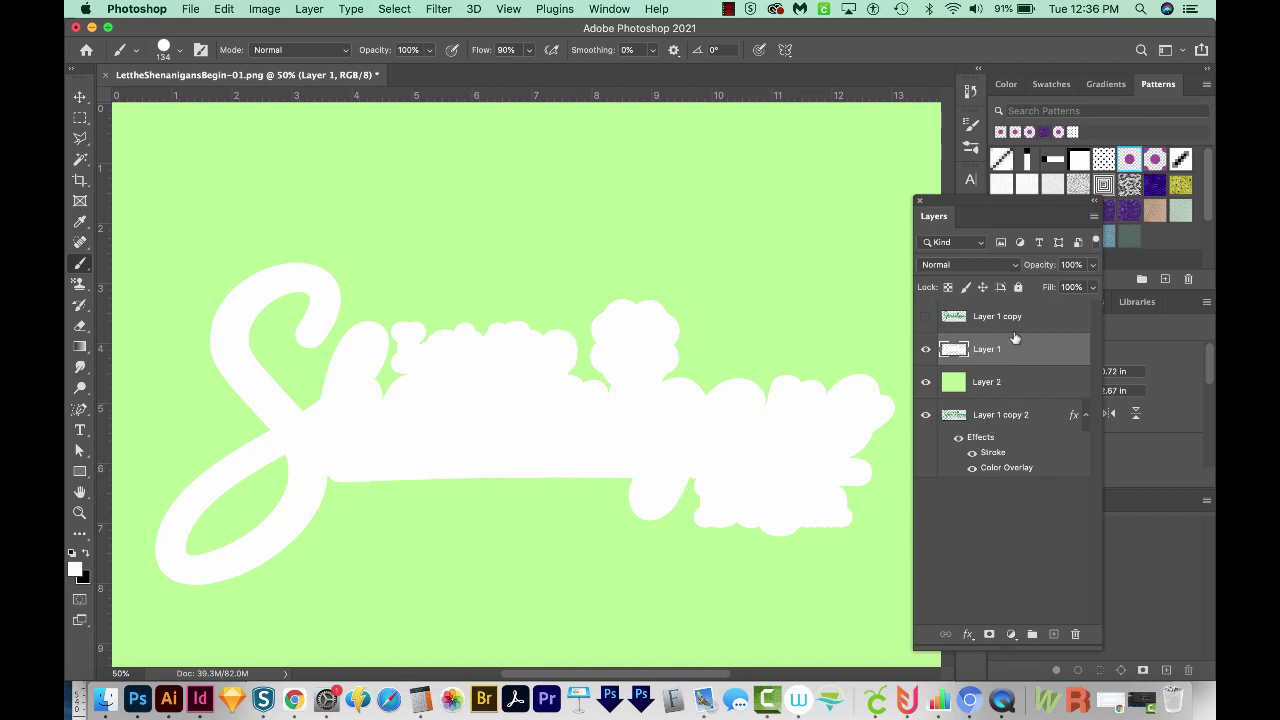
Make Layer 1 copy visible so the green lettering sits above the white outline.
click(926, 318)
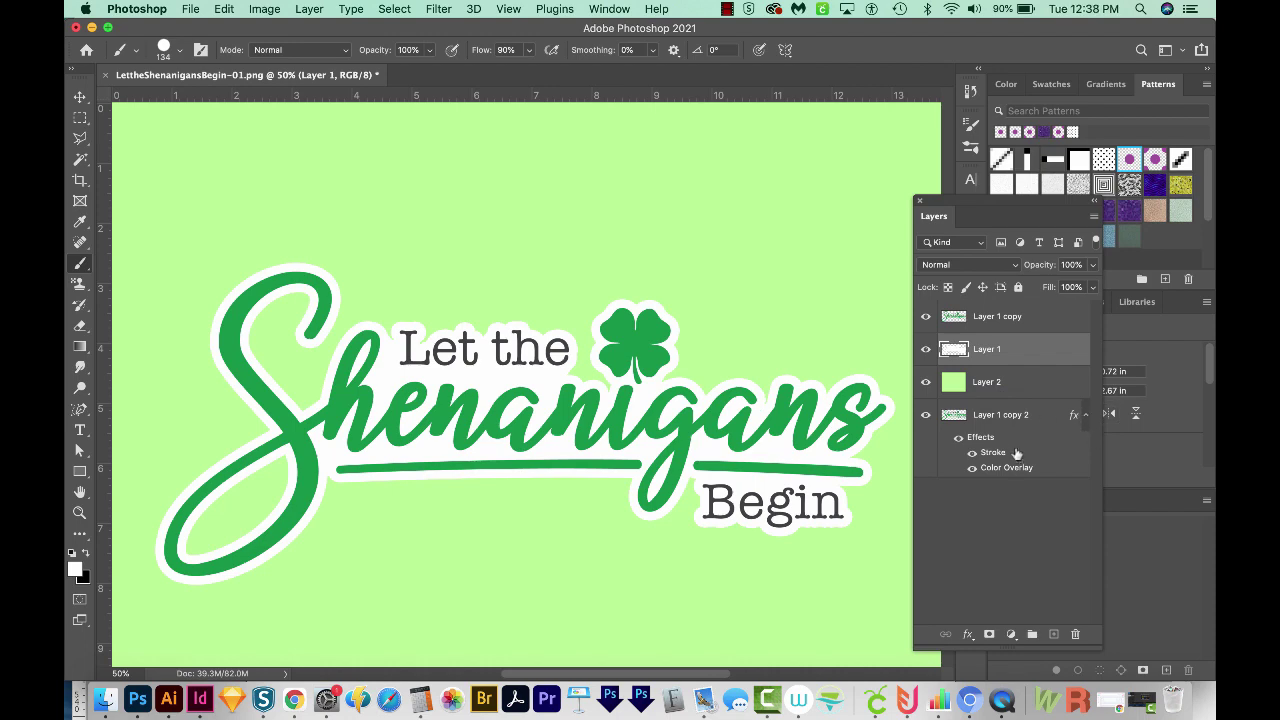
Hide Layer 2 and Layer 1 copy 2, then choose PNG in Export As and cancel.
click(926, 382)
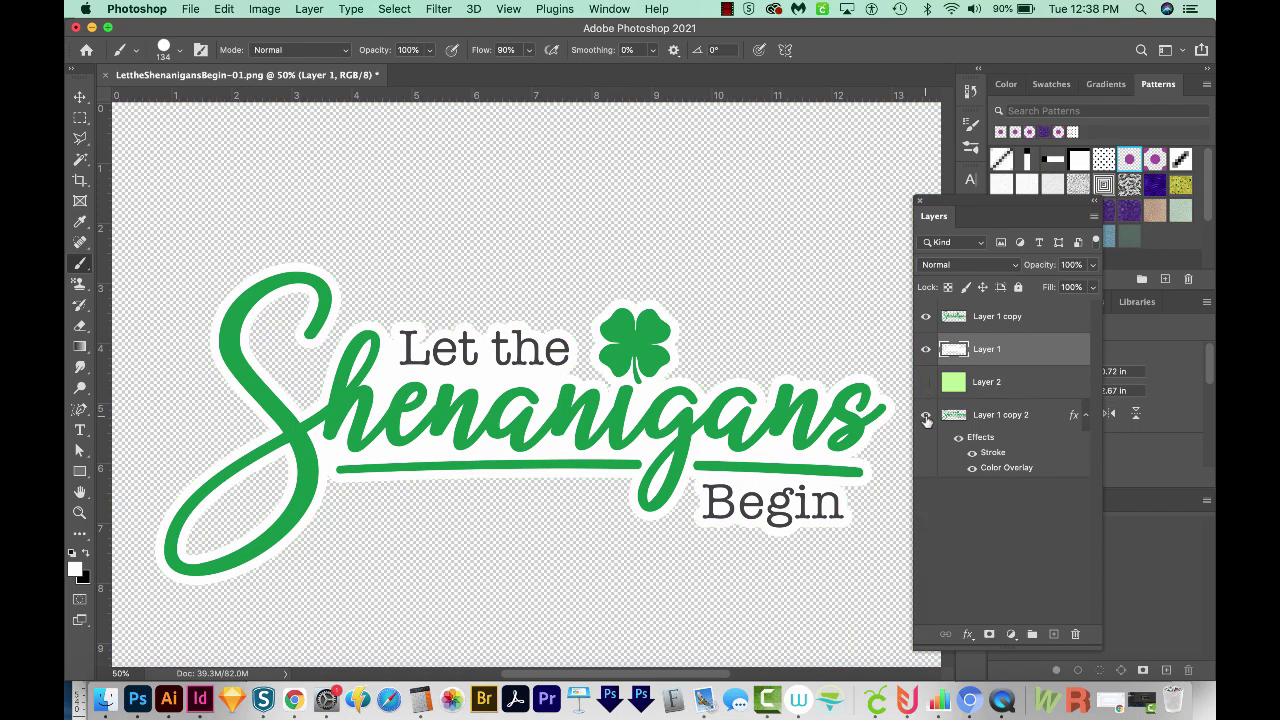
click(926, 416)
click(190, 10)
mouse_move(217, 229)
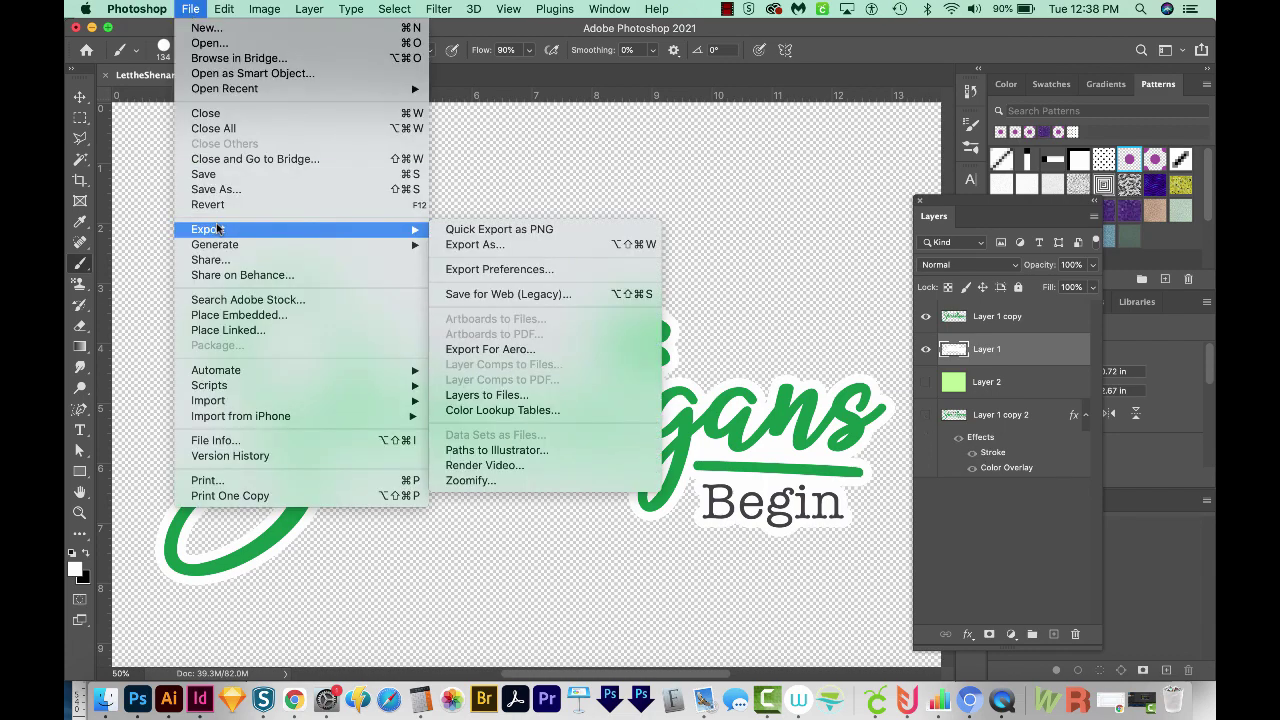
click(480, 245)
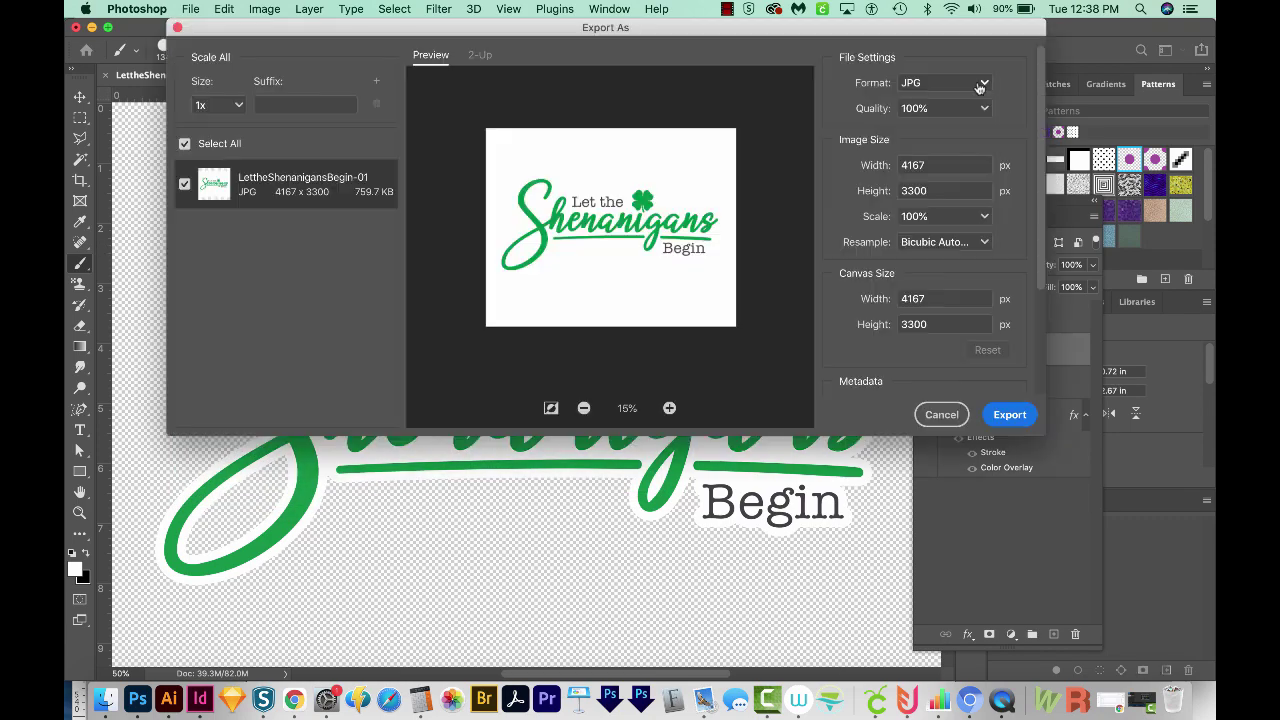
click(979, 86)
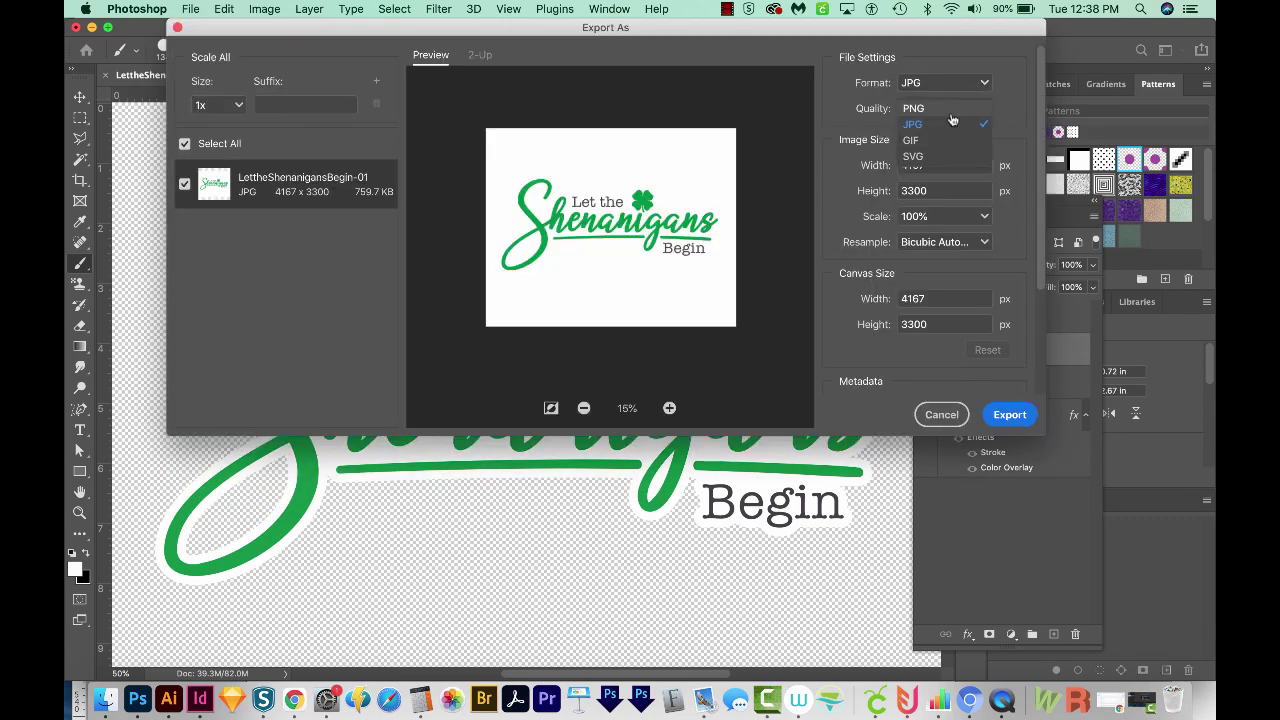
click(914, 108)
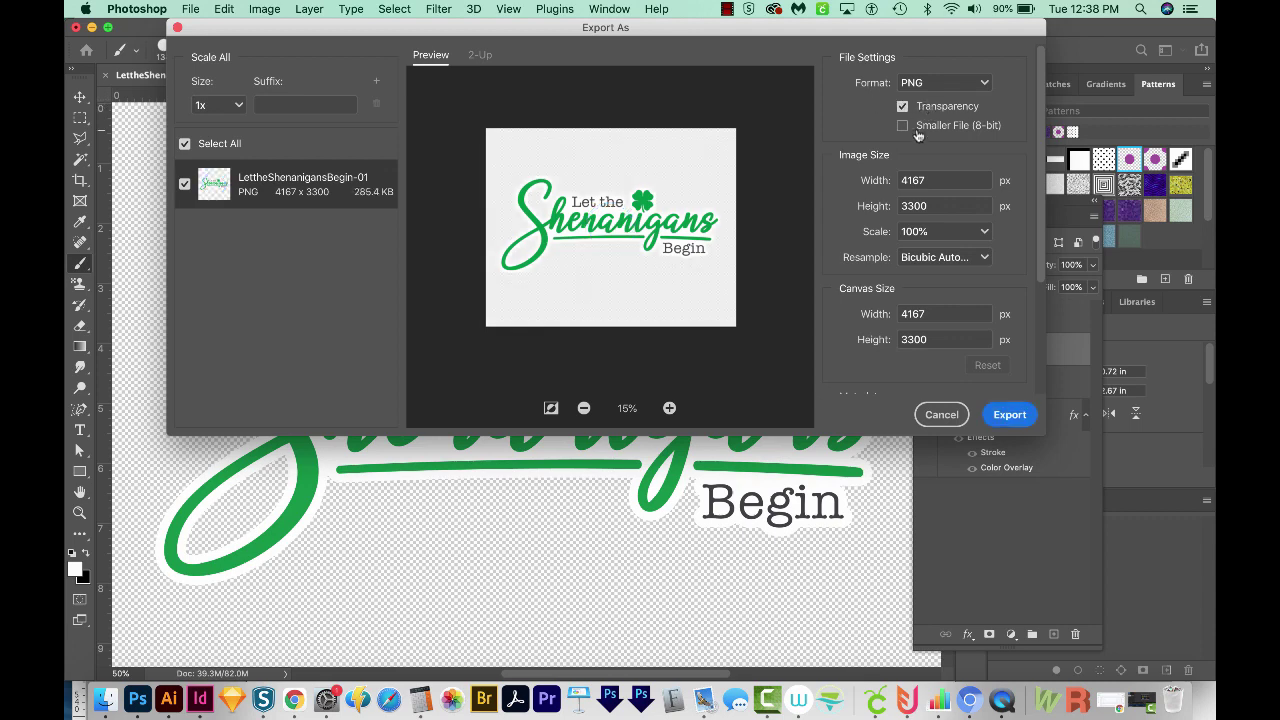
click(958, 413)
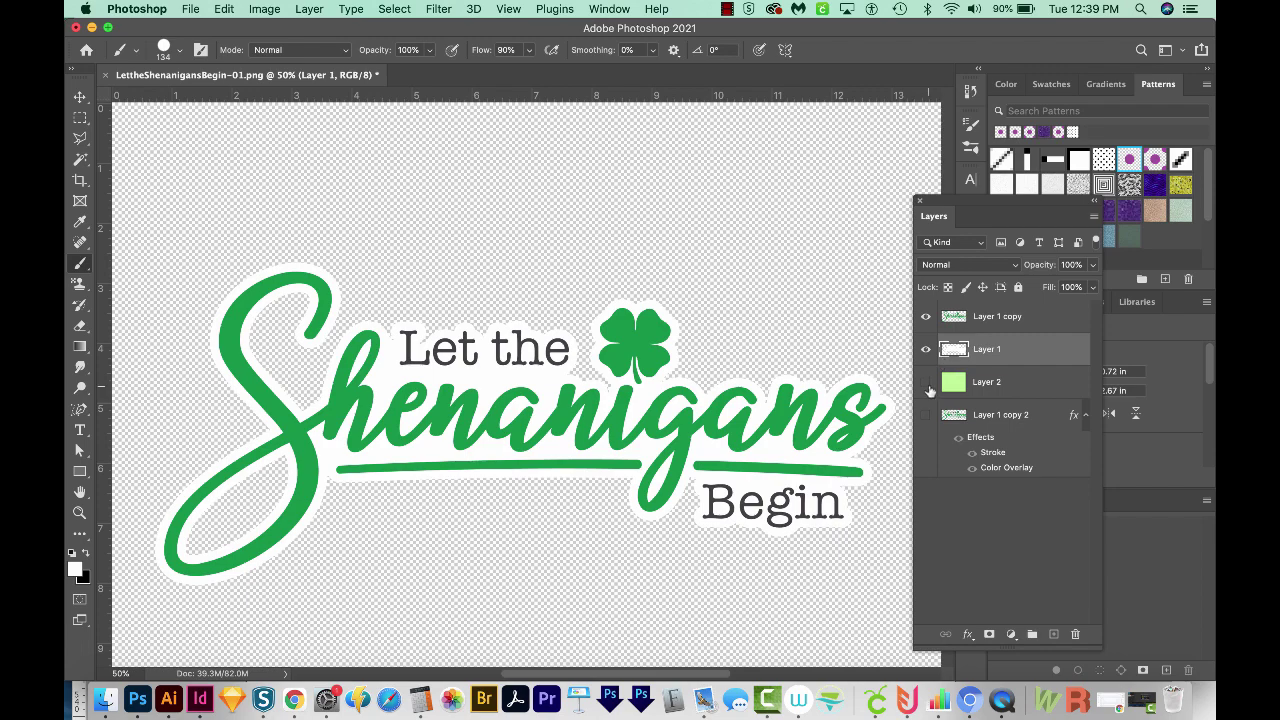
Show the green Layer 2 background again and add a Drop Shadow to Layer 1.
click(925, 384)
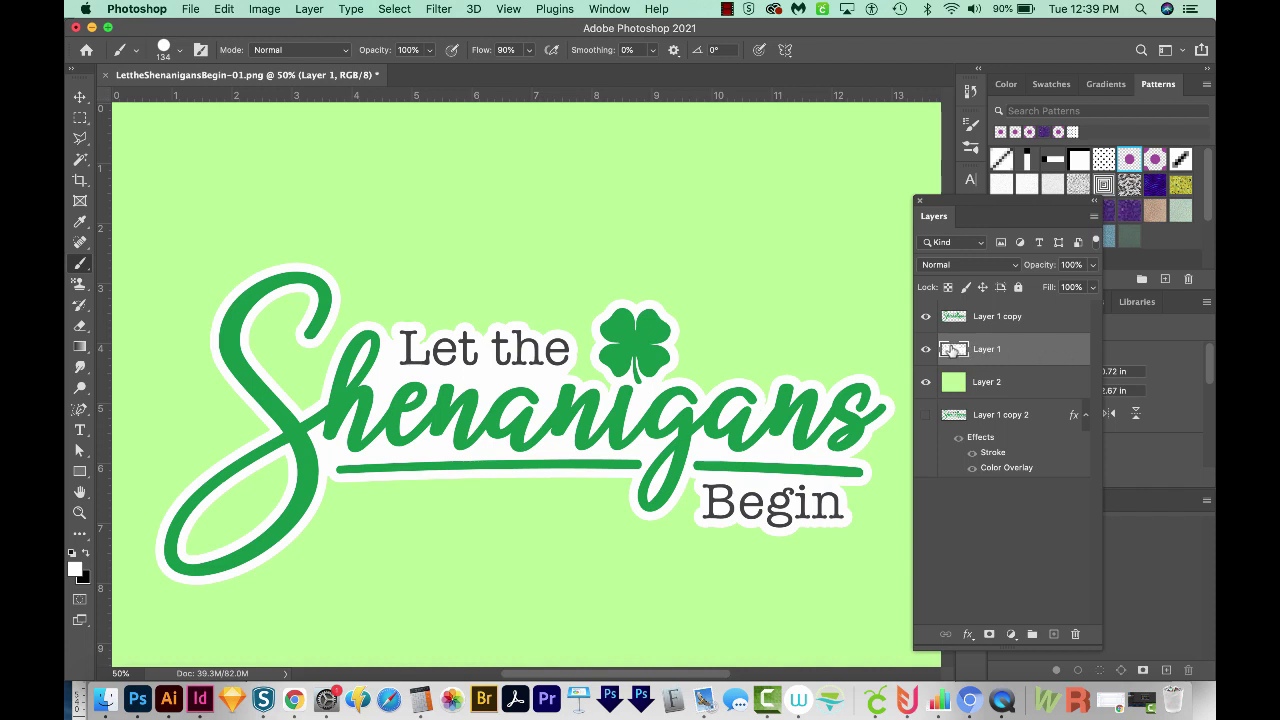
click(968, 634)
click(948, 593)
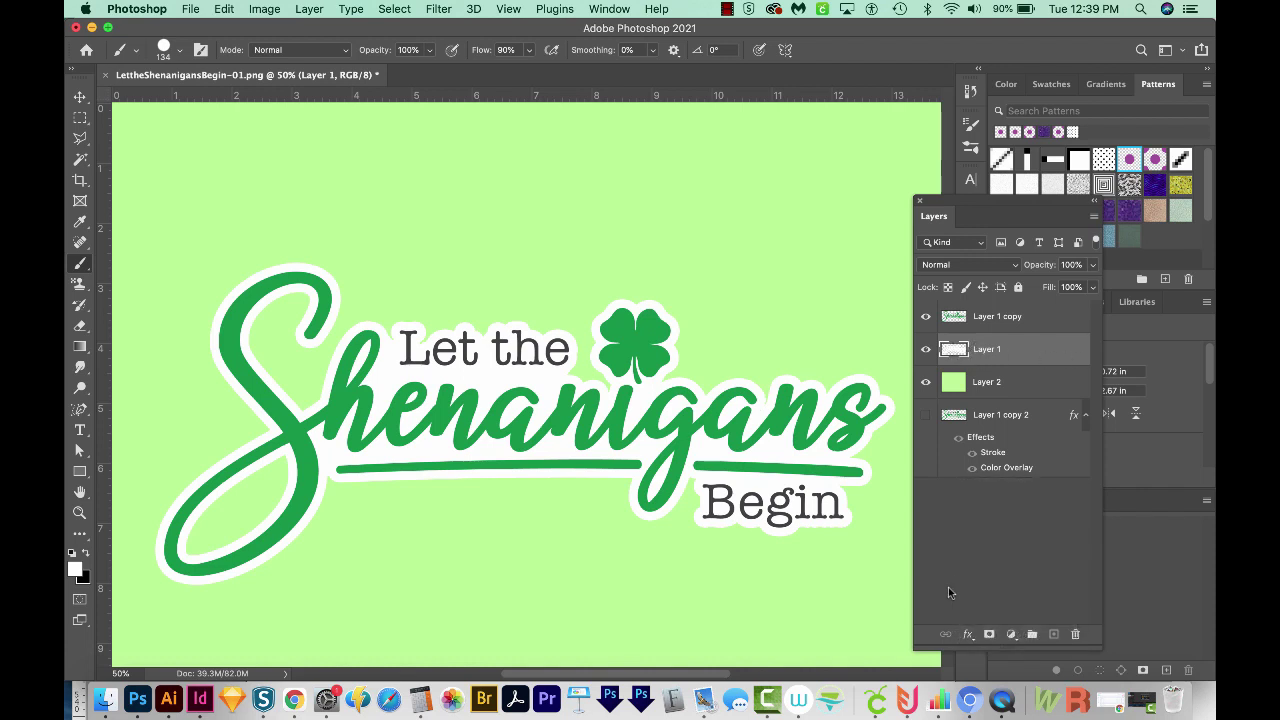
click(967, 634)
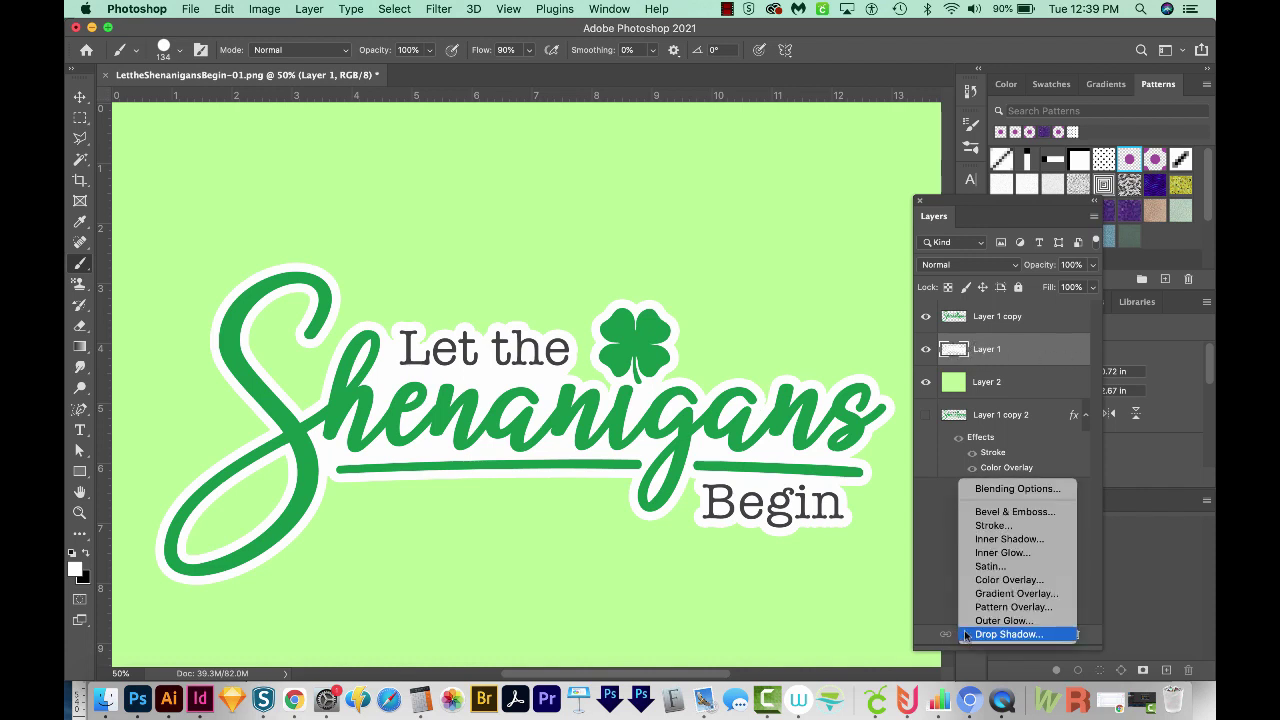
click(983, 636)
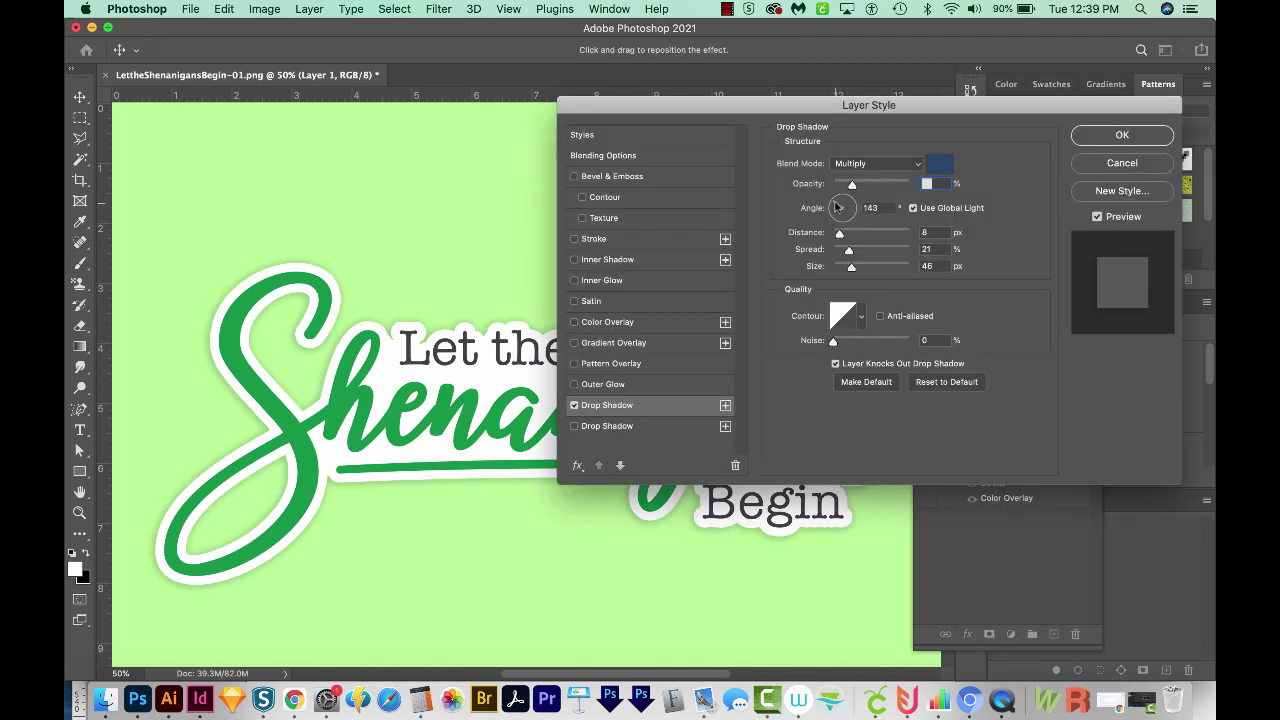
Set the drop shadow to 25% opacity, colour 3b3b3b, Distance 8, Spread 21, Size 46.
key(Tab)
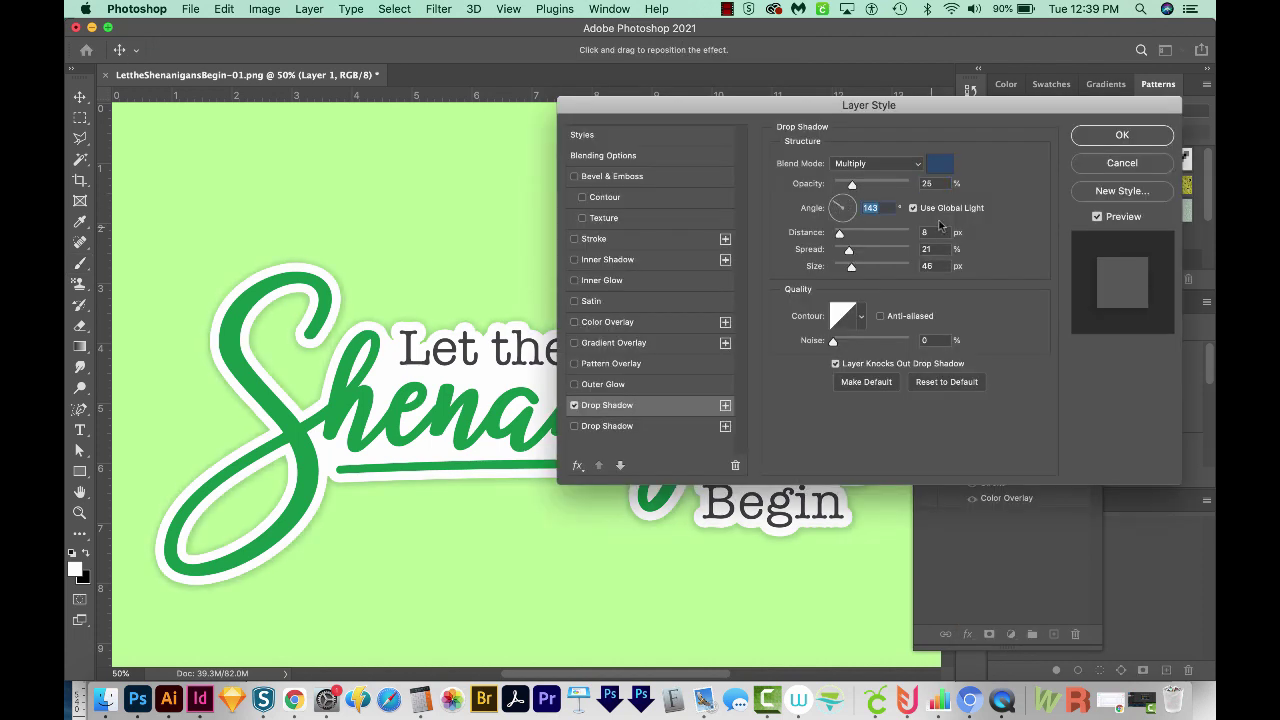
click(940, 165)
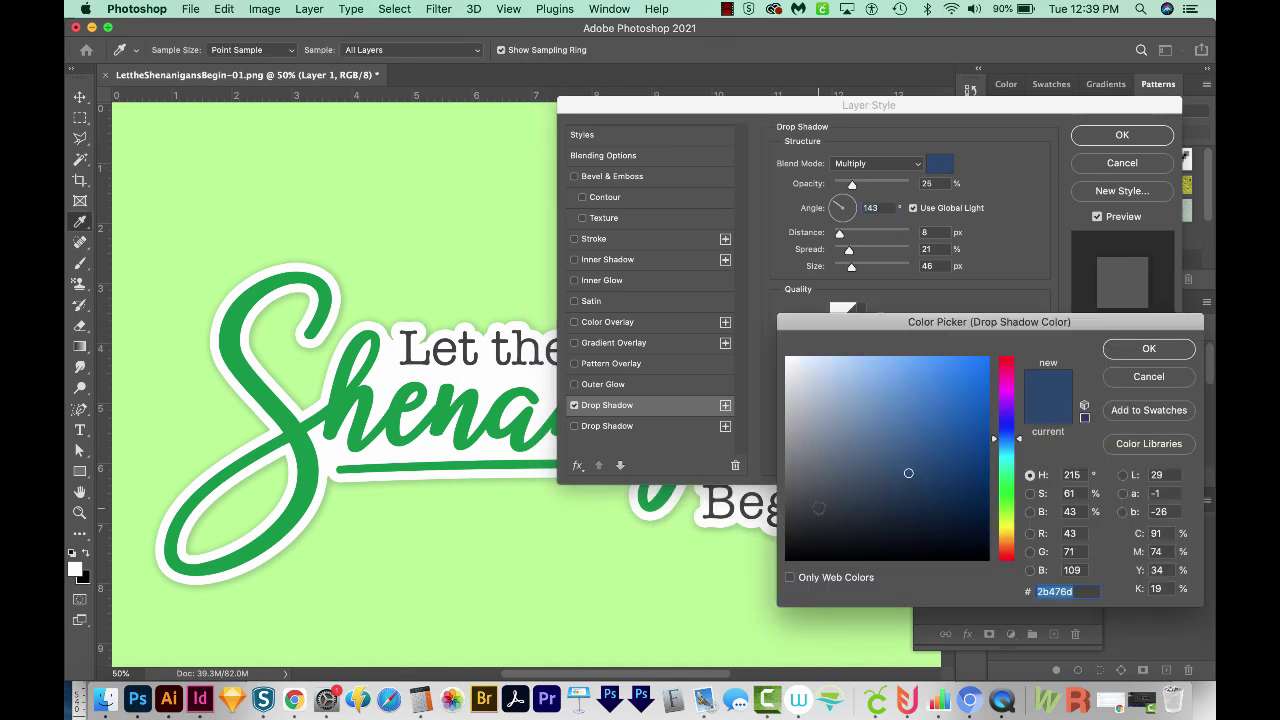
click(786, 513)
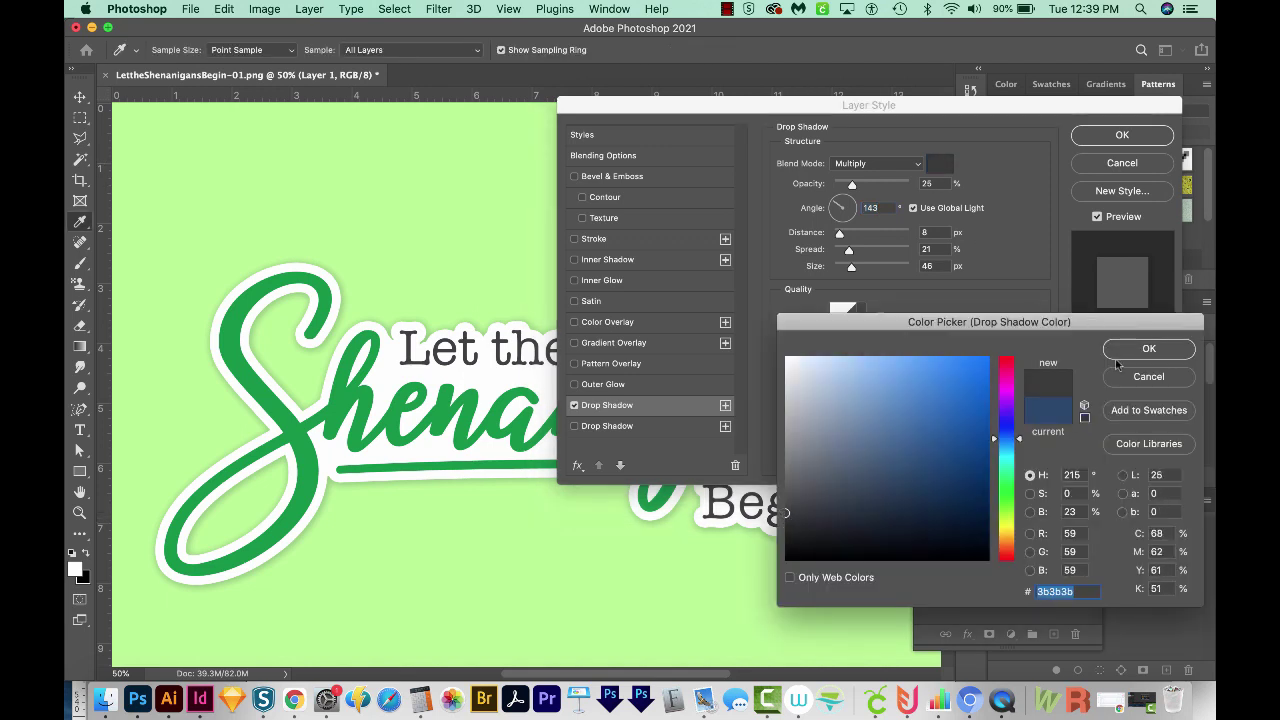
click(1149, 349)
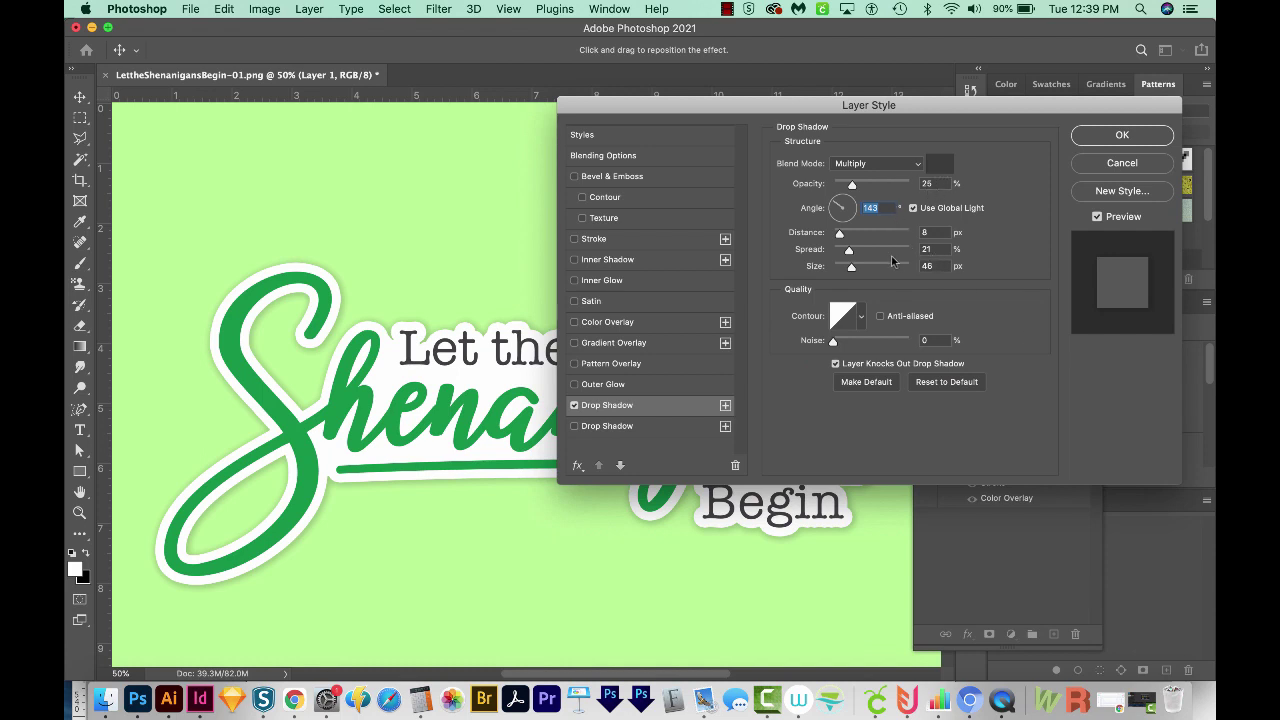
click(1148, 138)
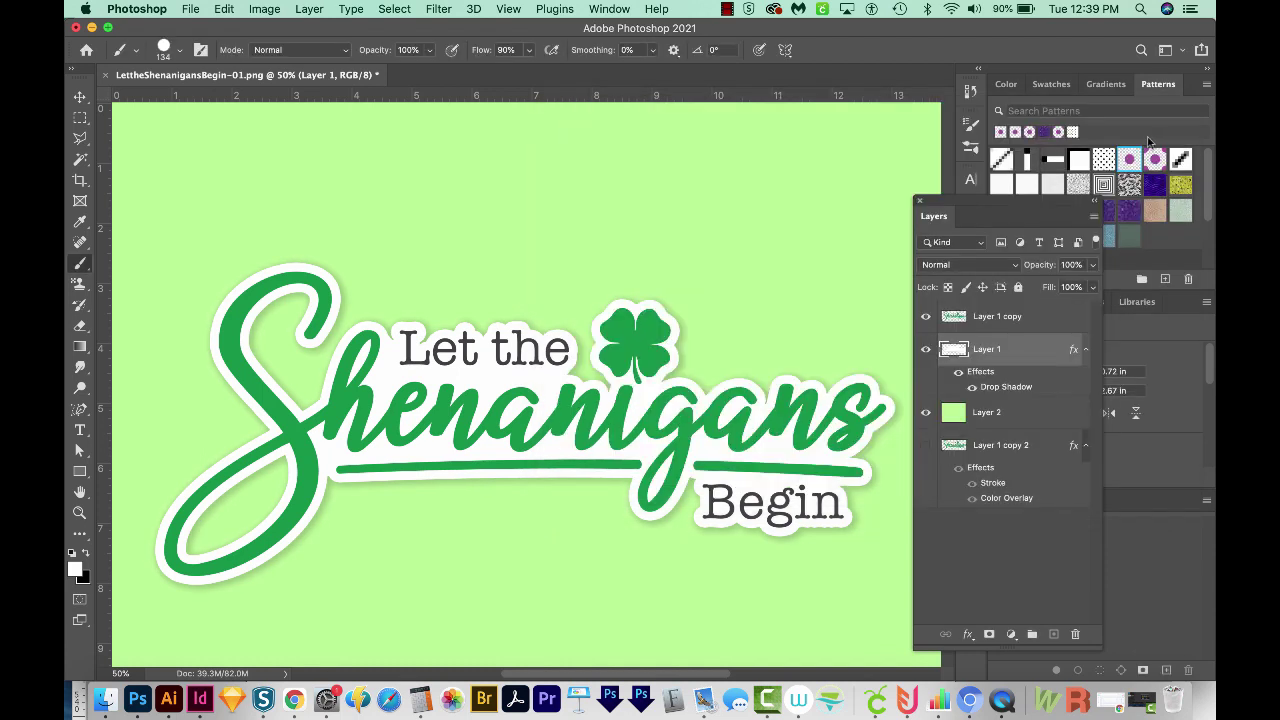
drag(968, 205, 992, 175)
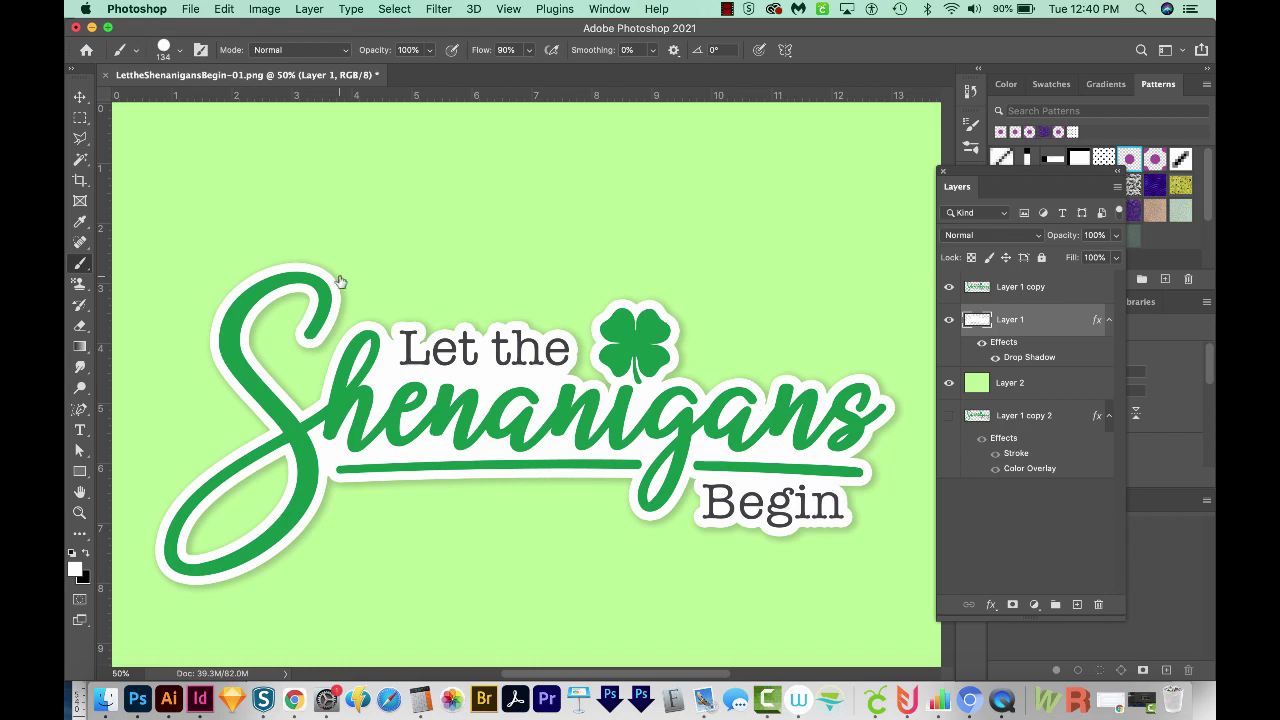
super+click(994, 330)
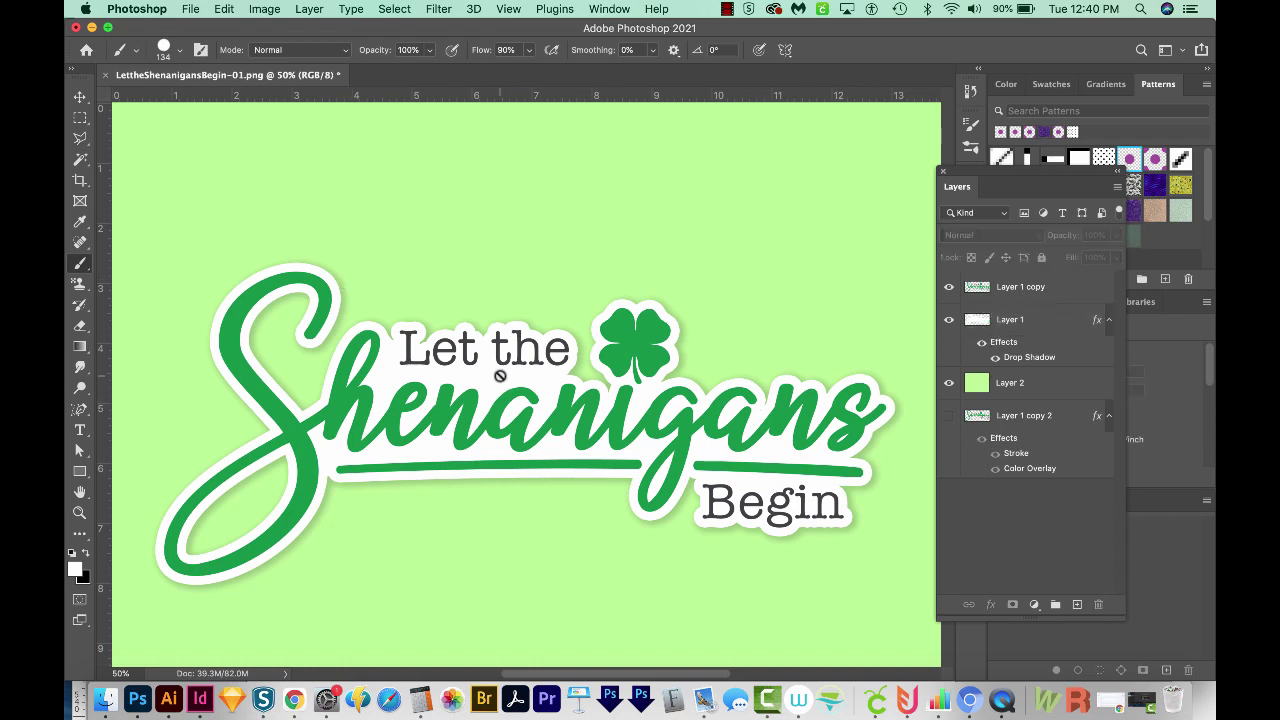